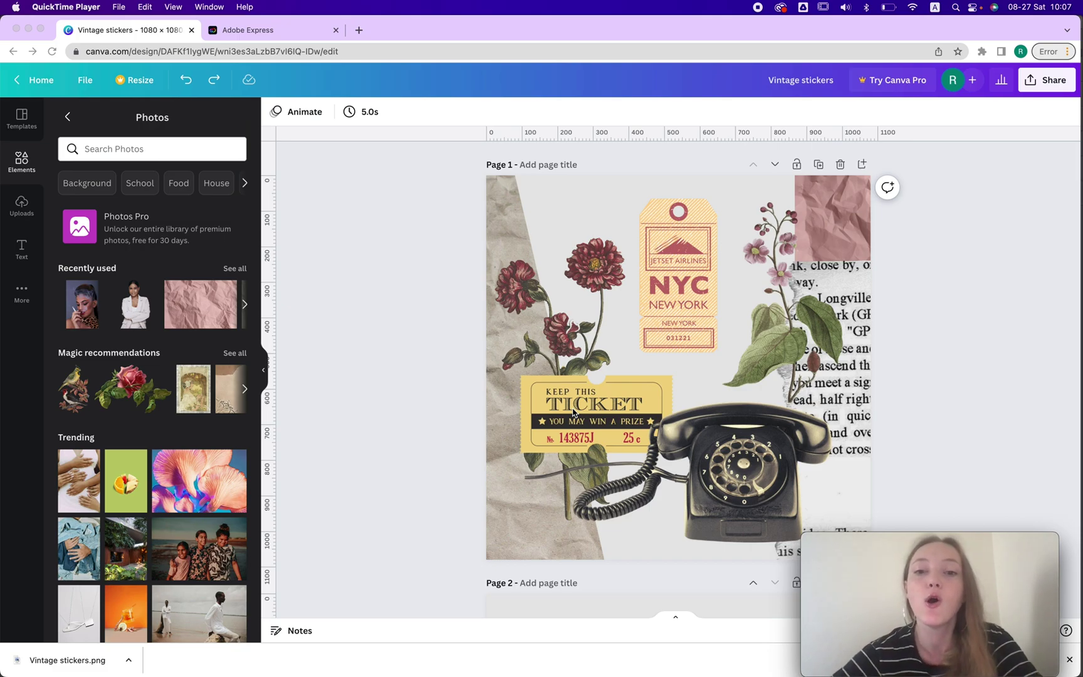
Select the black rotary telephone in page 1's collage
{"action": "left_click", "coordinate": [762, 471]}
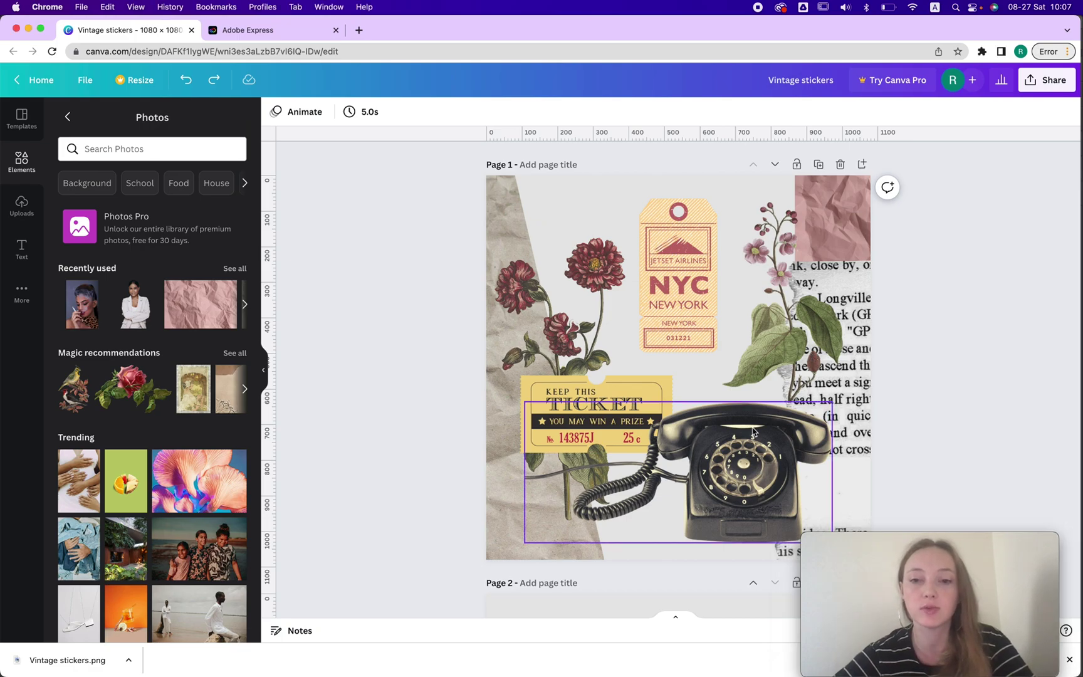
Select page 2, which holds the telephone photo on white
{"action": "scroll", "coordinate": [689, 451], "scroll_direction": "down", "scroll_amount": 5}
{"action": "left_click", "coordinate": [589, 442]}
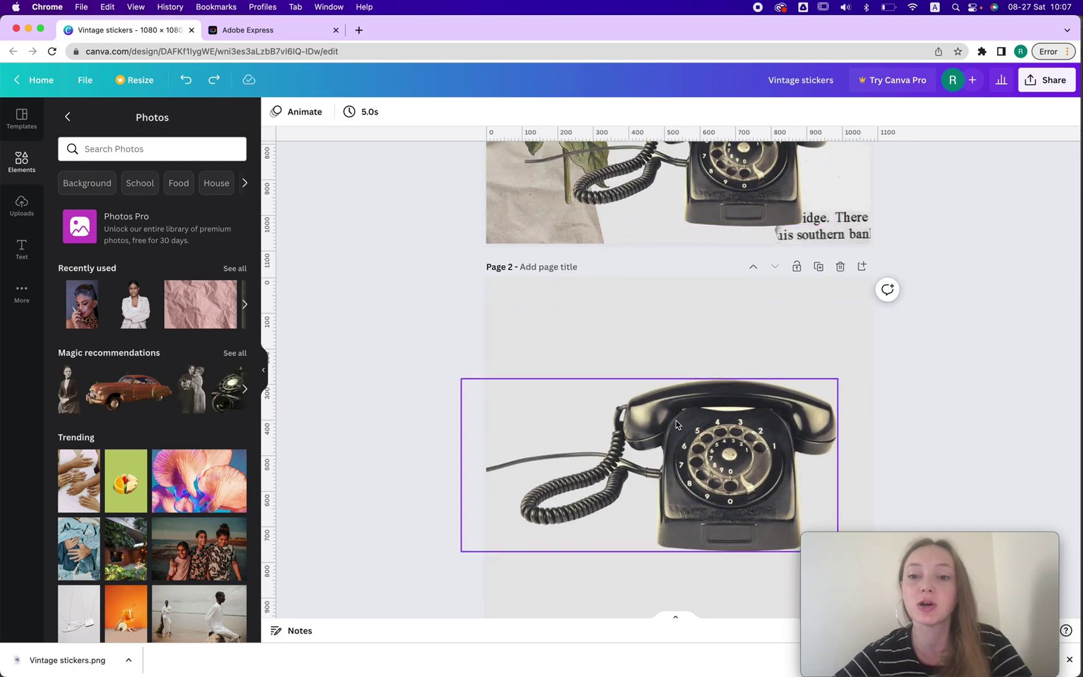
{"action": "scroll", "coordinate": [694, 407], "scroll_direction": "down", "scroll_amount": 3}
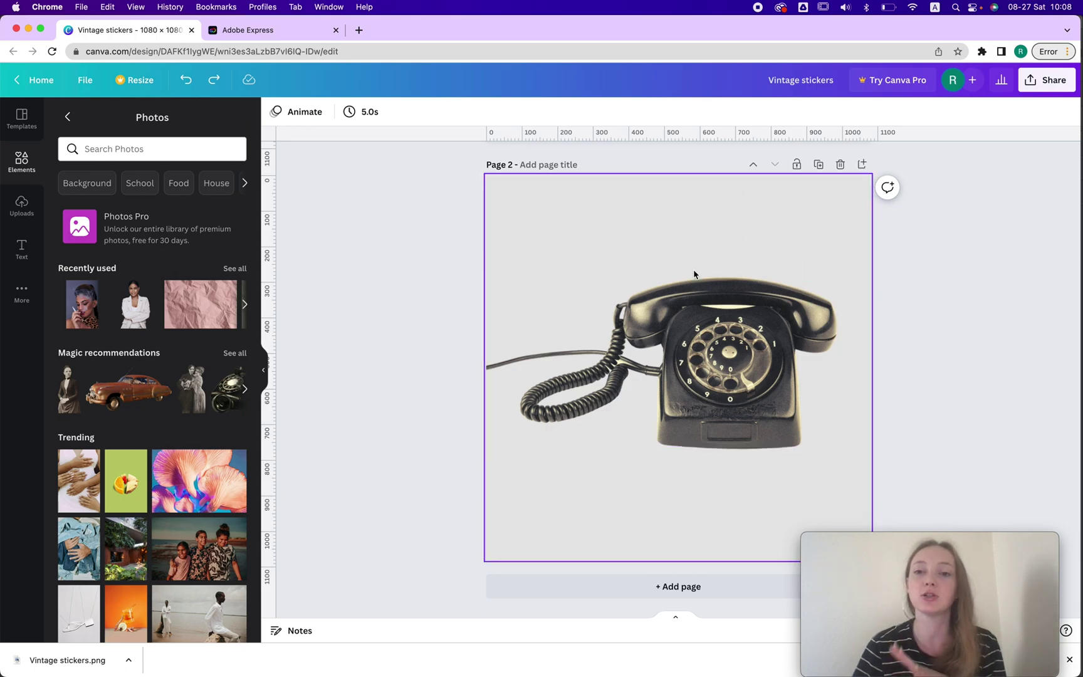
{"action": "left_click", "coordinate": [541, 215]}
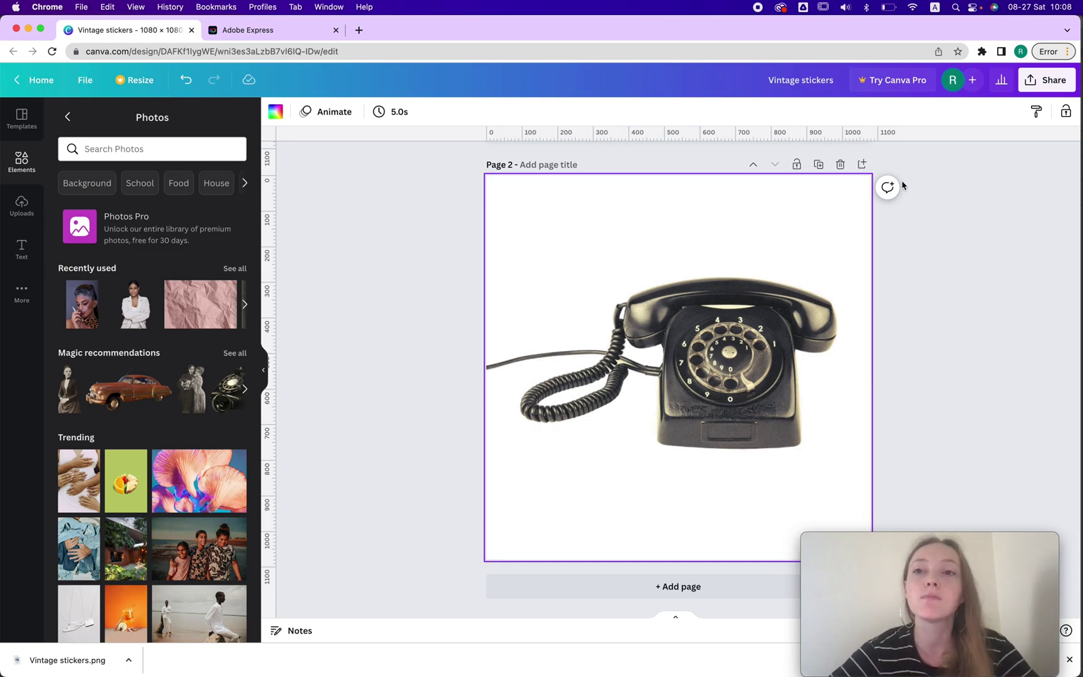
View the design's Share download settings, then bring up the Adobe Express telephone project
{"action": "left_click", "coordinate": [1045, 79]}
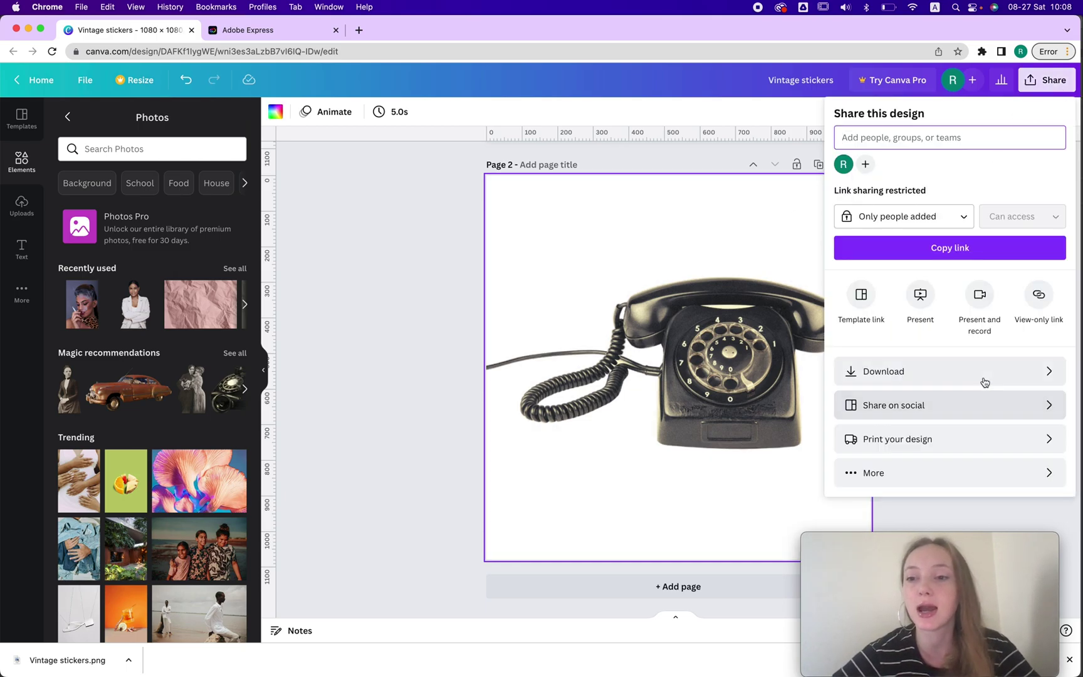
{"action": "left_click", "coordinate": [931, 374]}
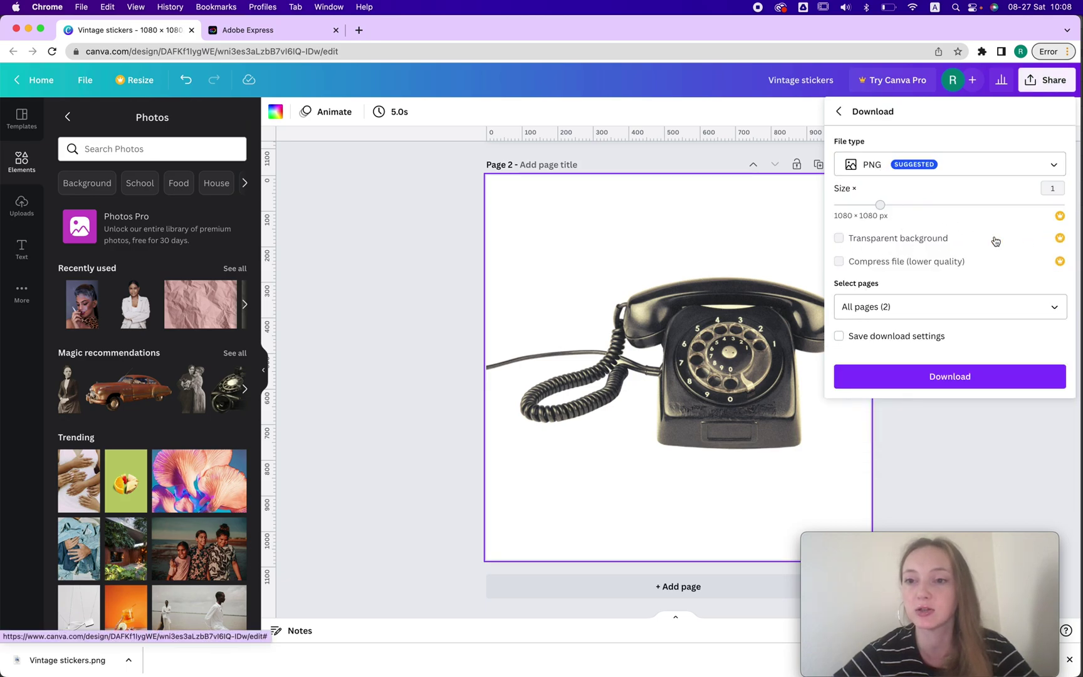
{"action": "left_click", "coordinate": [257, 30]}
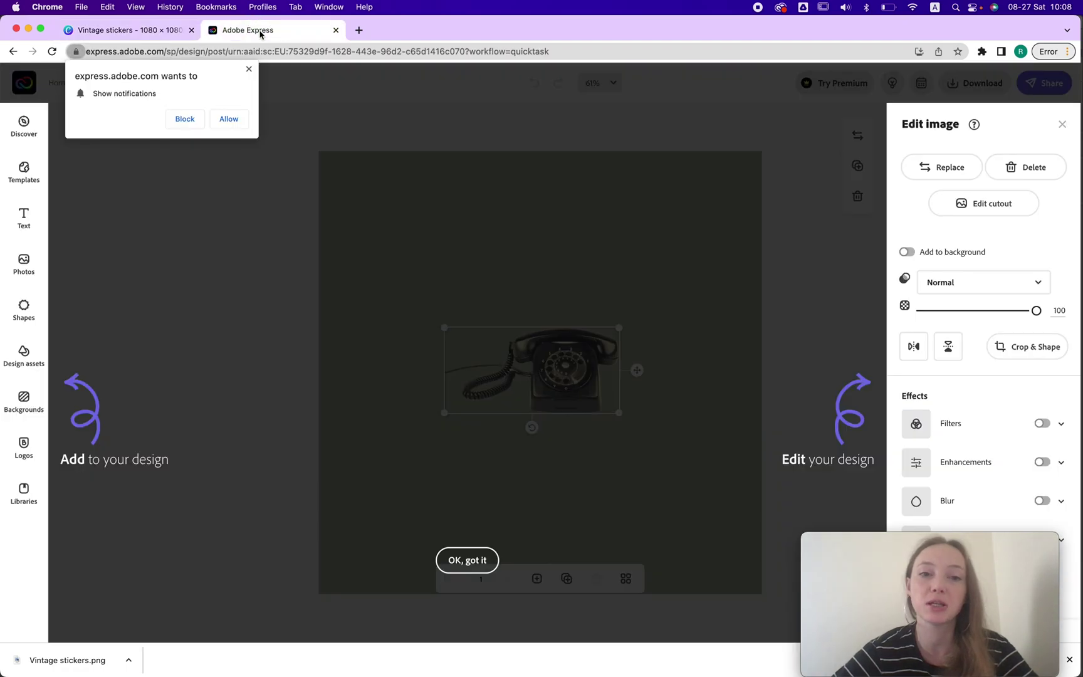
Dismiss the Adobe Express prompts, then enlarge the telephone and centre it on the canvas
{"action": "left_click", "coordinate": [248, 70]}
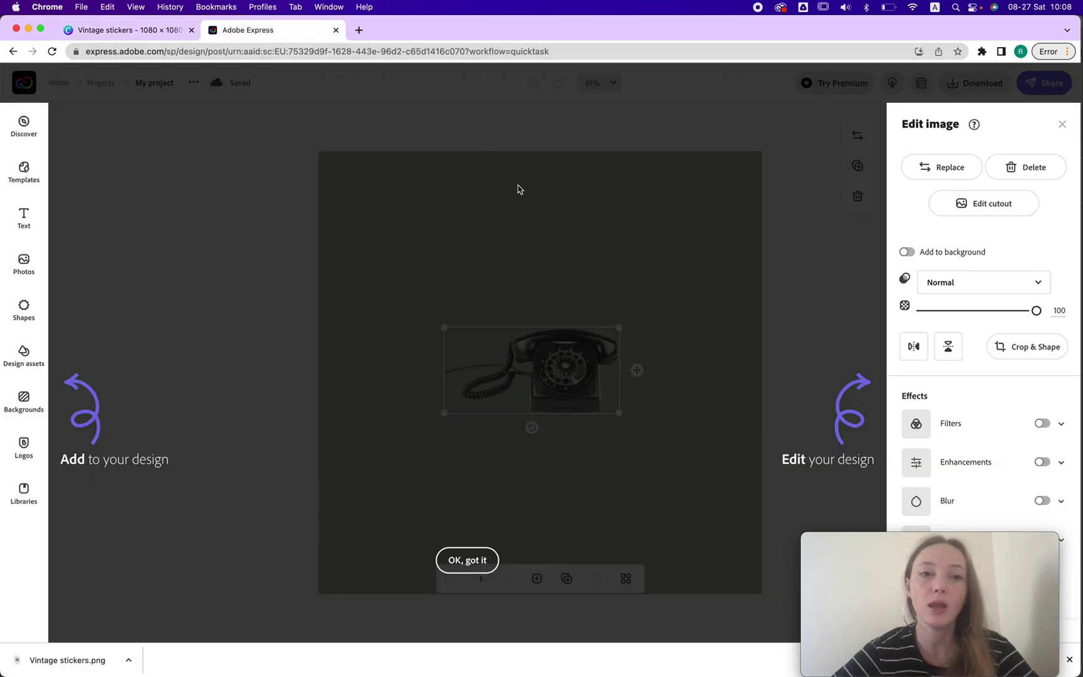
{"action": "left_click", "coordinate": [479, 566]}
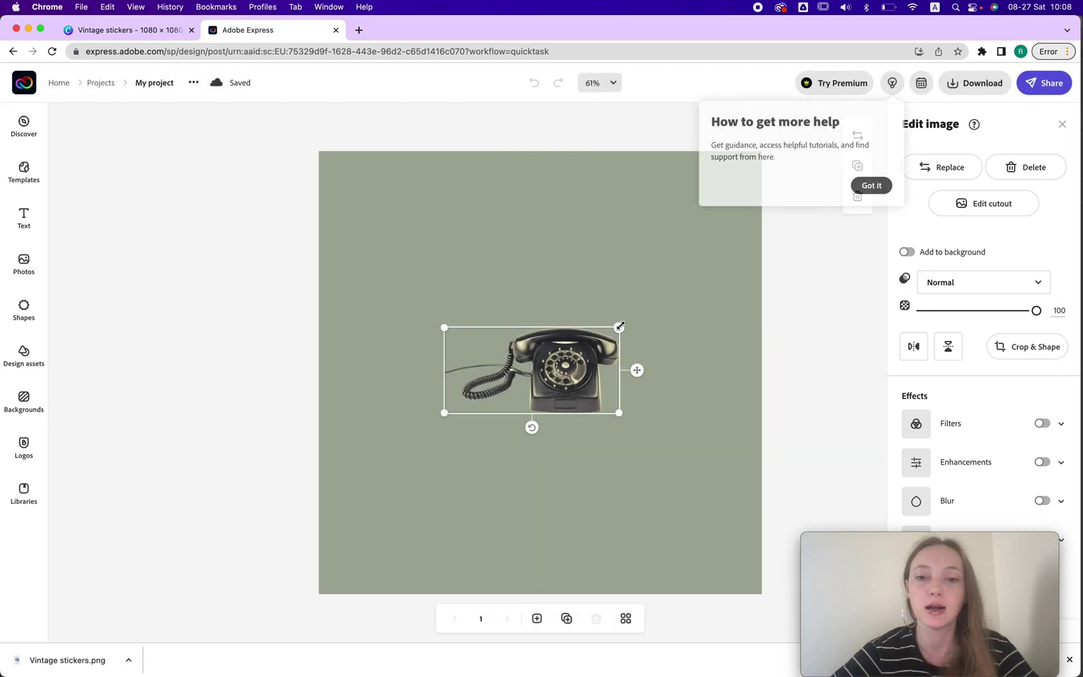
{"action": "left_click_drag", "start_coordinate": [620, 326], "coordinate": [742, 251]}
{"action": "left_click_drag", "start_coordinate": [648, 331], "coordinate": [554, 339]}
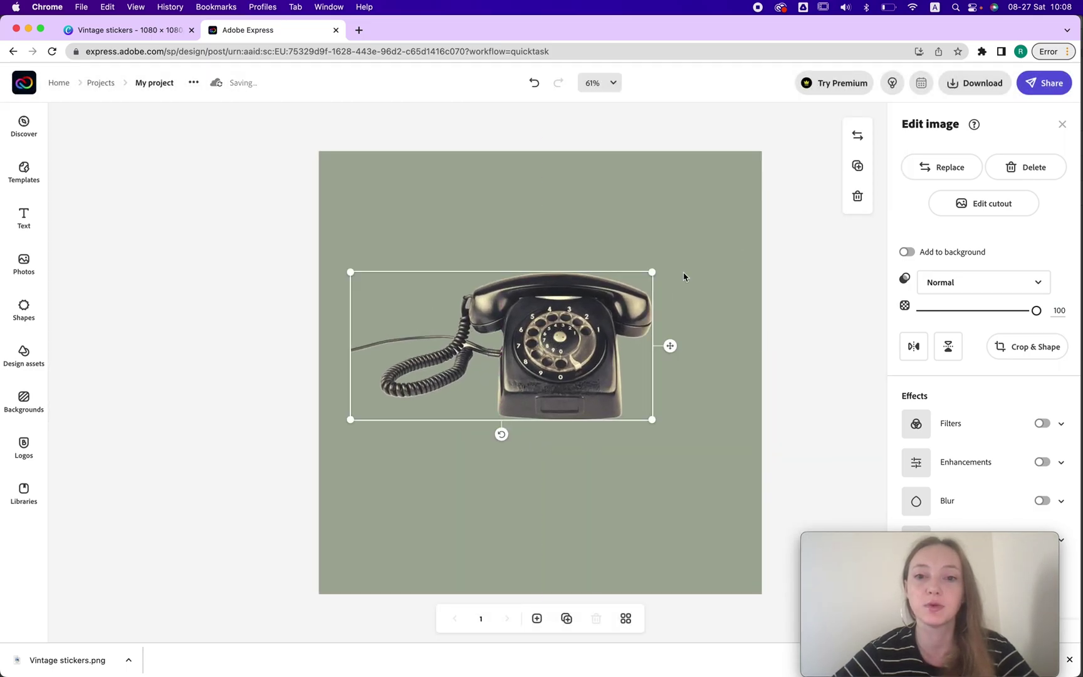
{"action": "left_click_drag", "start_coordinate": [652, 270], "coordinate": [742, 227]}
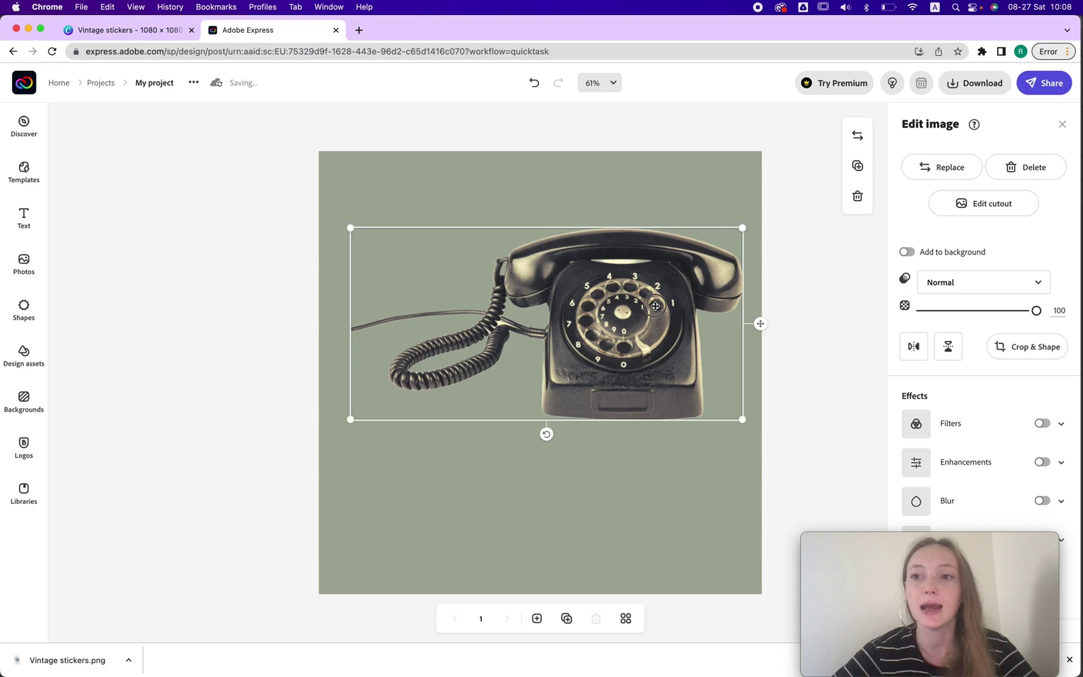
{"action": "left_click_drag", "start_coordinate": [652, 307], "coordinate": [640, 328]}
Download the telephone as transparent PNG 'My project-1 (1).png' and check the file
{"action": "left_click", "coordinate": [973, 83]}
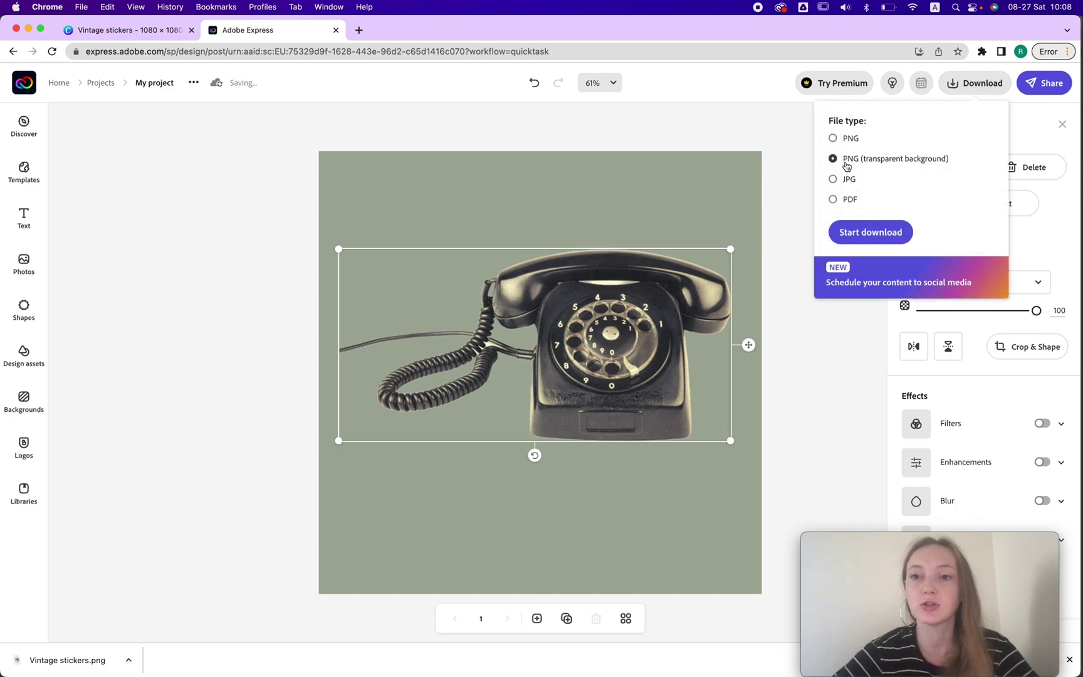
{"action": "left_click", "coordinate": [870, 232]}
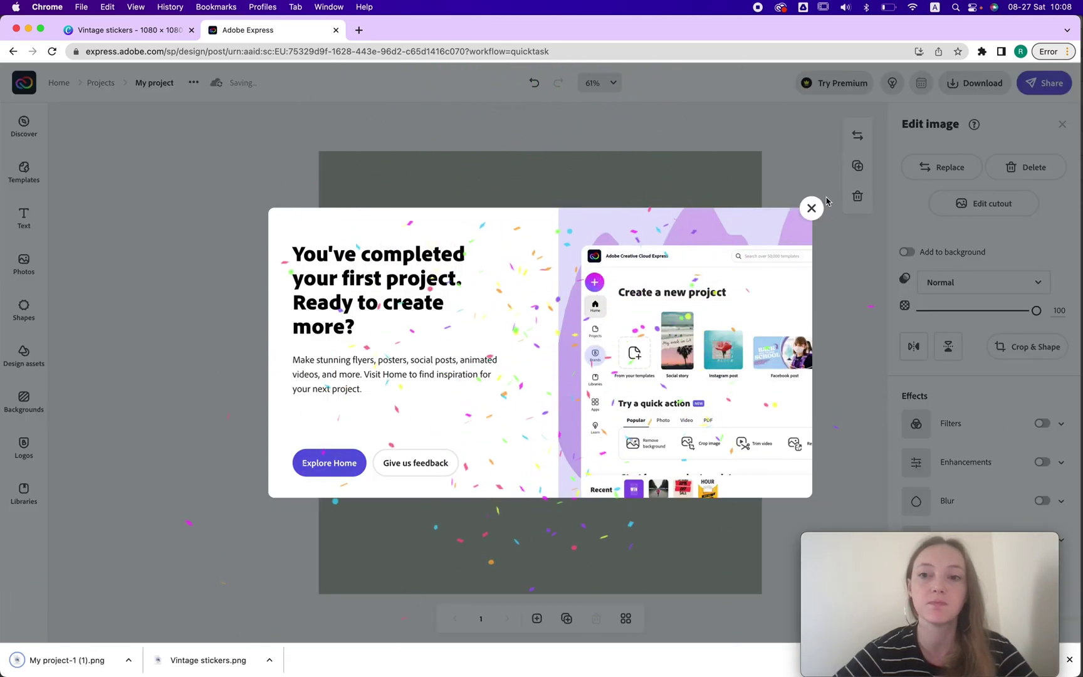
{"action": "left_click", "coordinate": [811, 208]}
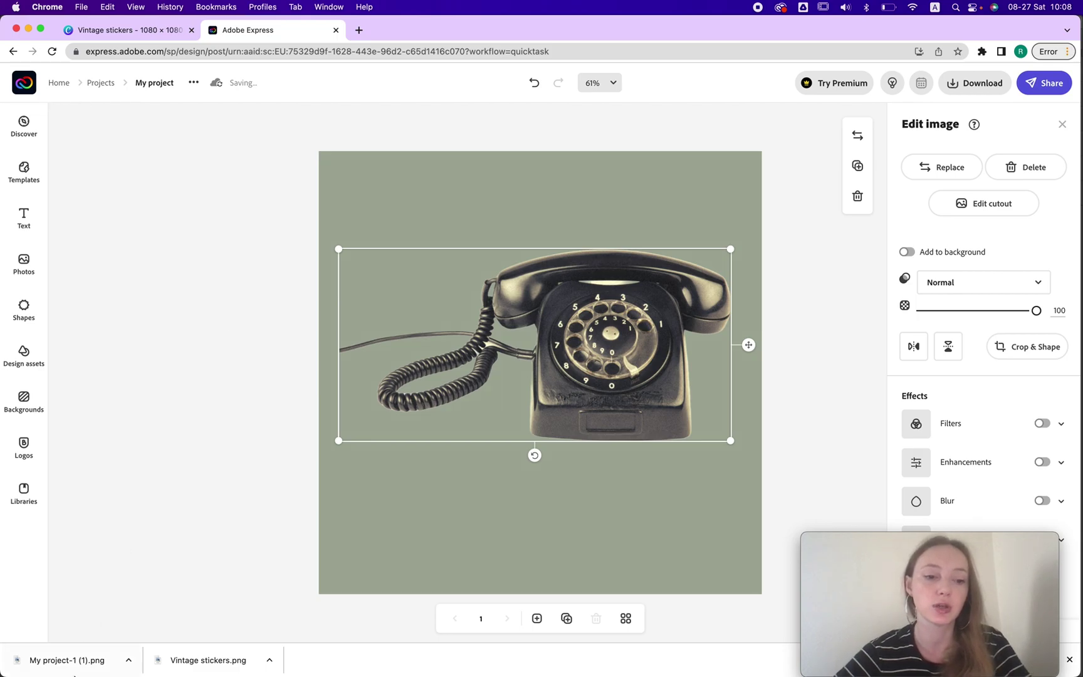
{"action": "left_click", "coordinate": [72, 672]}
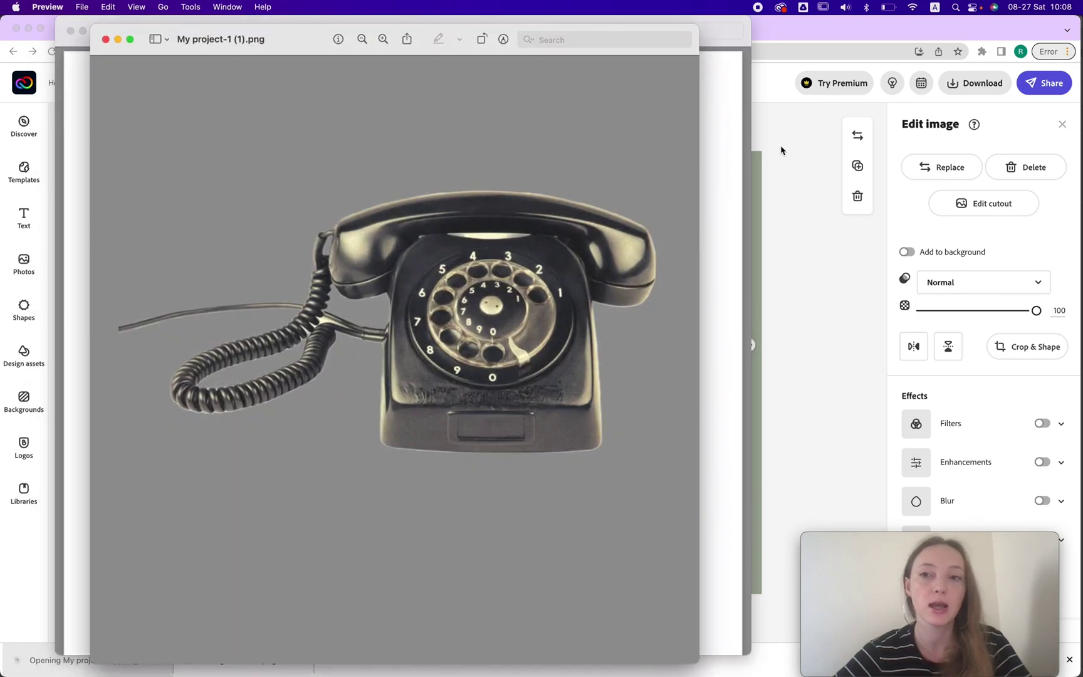
{"action": "left_click", "coordinate": [781, 151]}
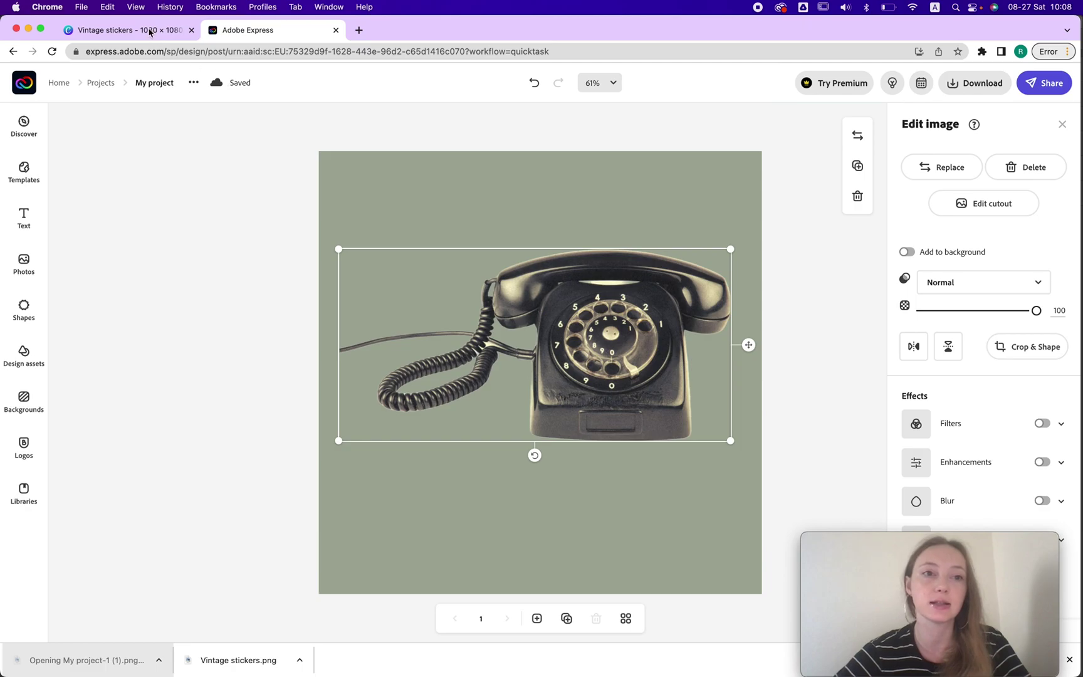
{"action": "left_click", "coordinate": [126, 30]}
Close the download settings and search all Elements for 'vintage'
{"action": "scroll", "coordinate": [447, 205], "scroll_direction": "up", "scroll_amount": 6}
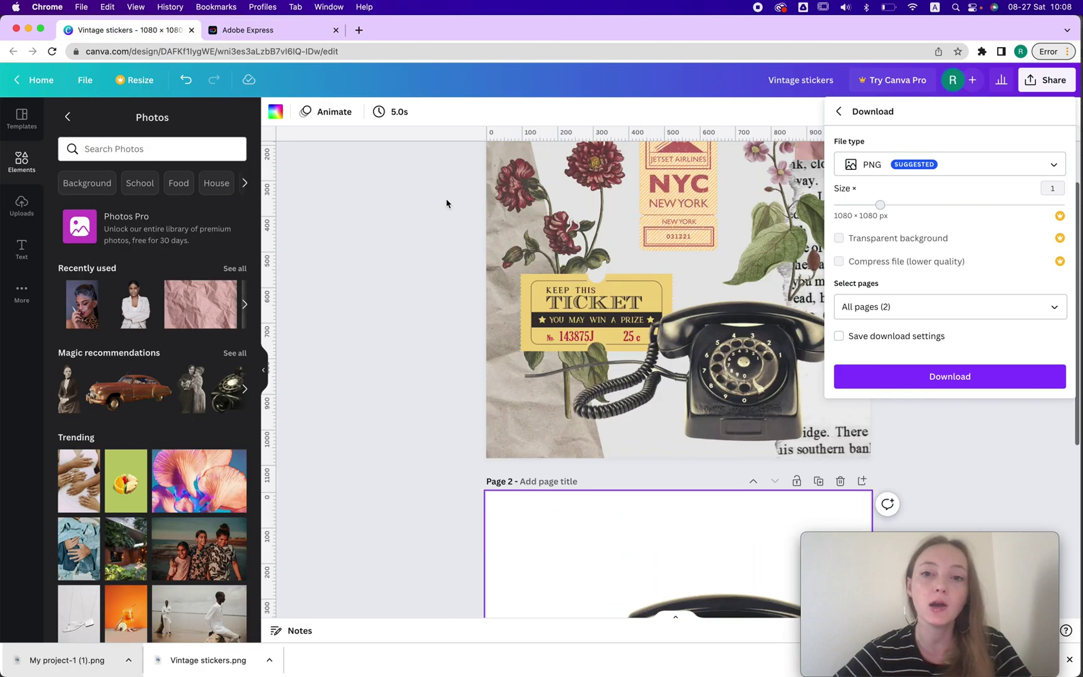
{"action": "left_click", "coordinate": [781, 111]}
{"action": "scroll", "coordinate": [953, 207], "scroll_direction": "down", "scroll_amount": 4}
{"action": "scroll", "coordinate": [955, 221], "scroll_direction": "up", "scroll_amount": 4}
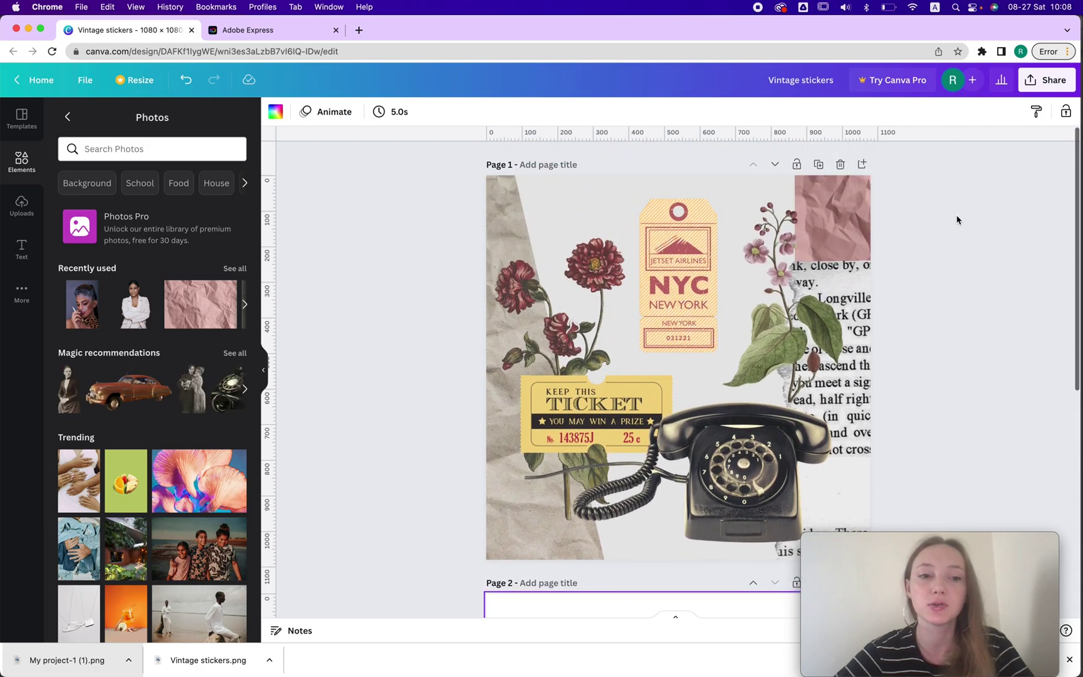
{"action": "left_click", "coordinate": [207, 149]}
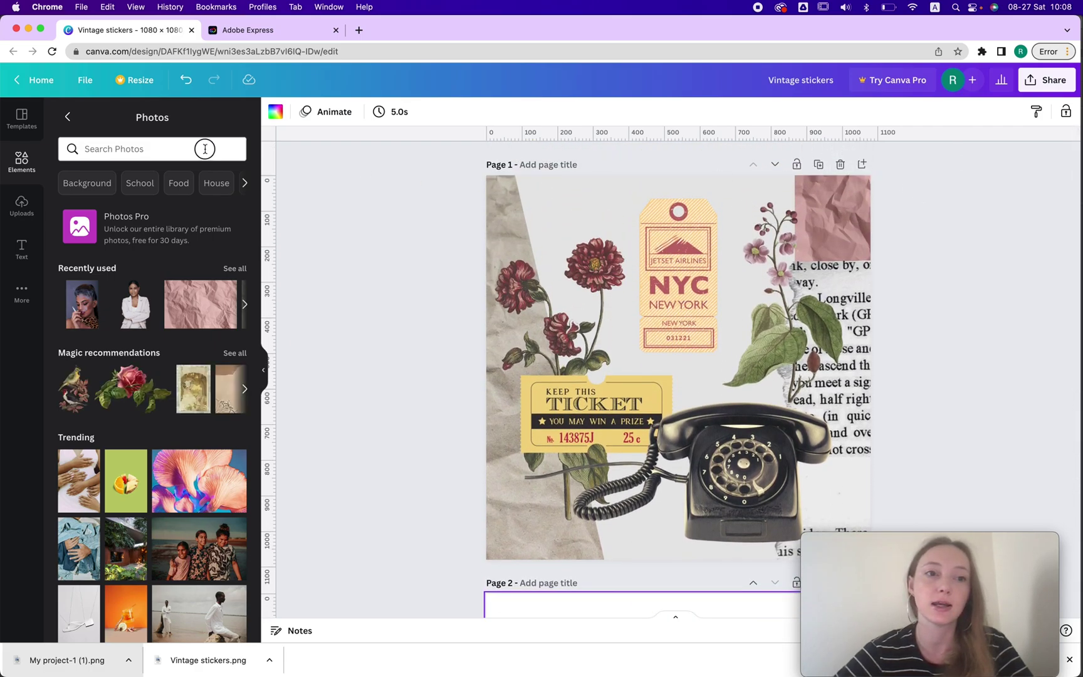
{"action": "left_click", "coordinate": [74, 128]}
{"action": "left_click", "coordinate": [67, 116]}
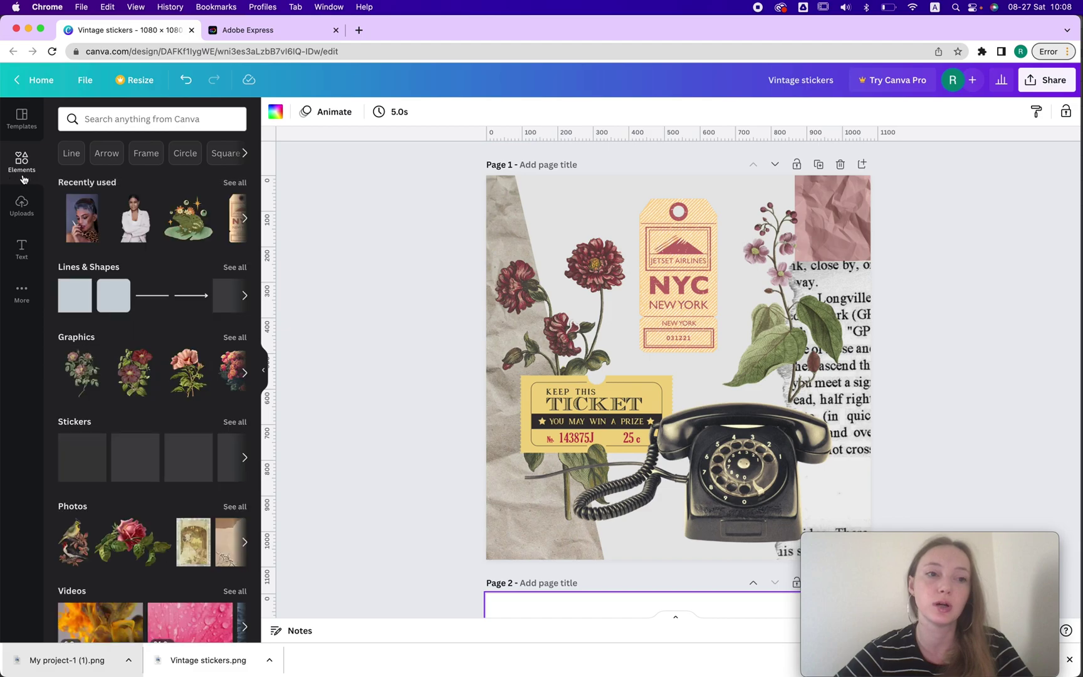
{"action": "left_click", "coordinate": [153, 122]}
{"action": "type", "text": "vintage"}
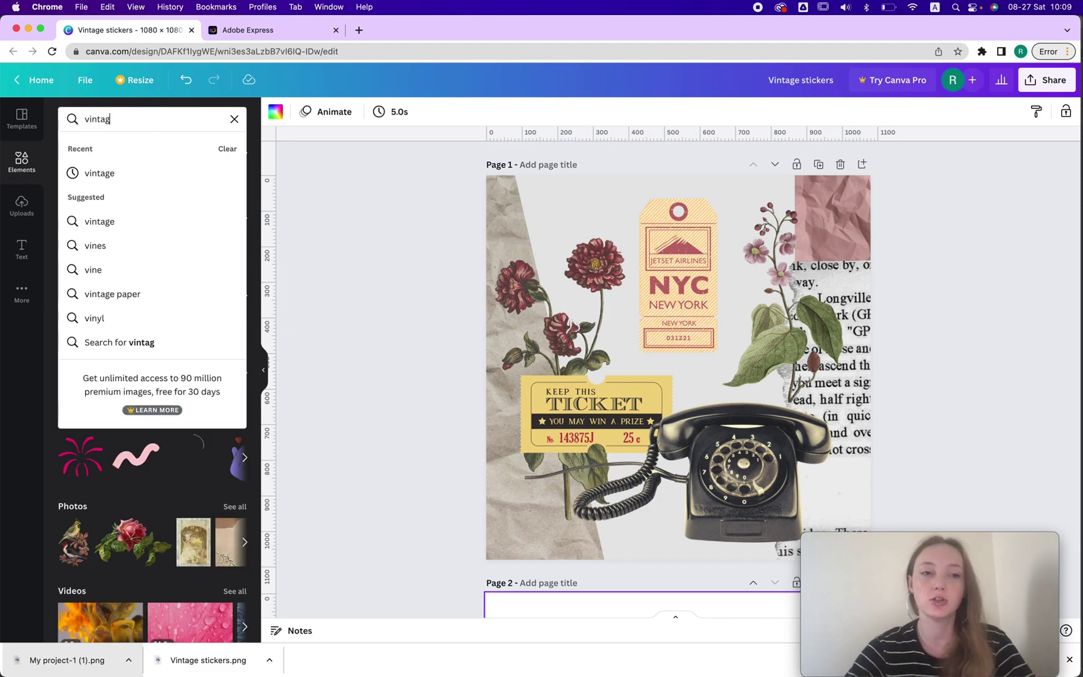
{"action": "key", "text": "Return"}
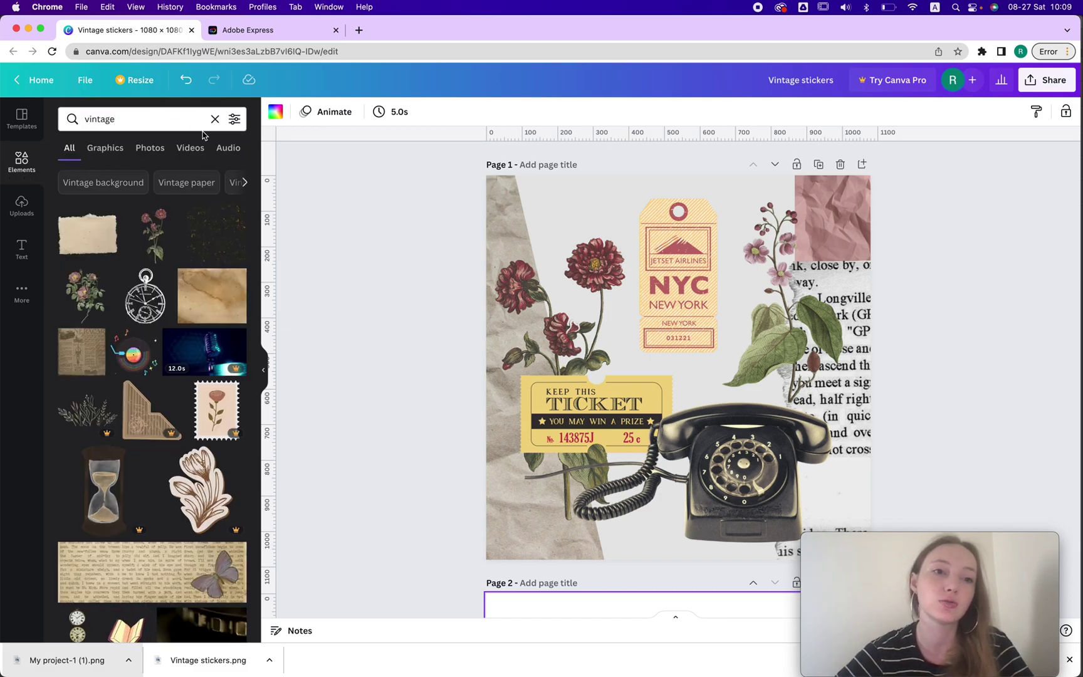
Filter the vintage results to Free and Cut-outs only
{"action": "left_click", "coordinate": [234, 119]}
{"action": "left_click", "coordinate": [99, 435]}
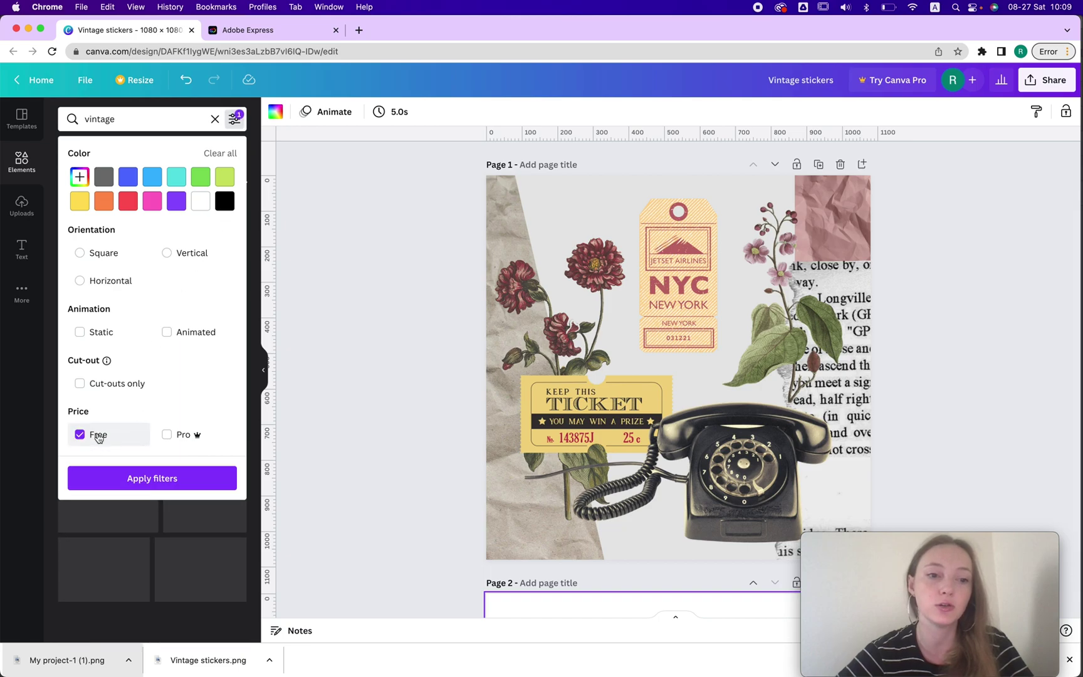
{"action": "left_click", "coordinate": [97, 383]}
{"action": "left_click", "coordinate": [144, 478]}
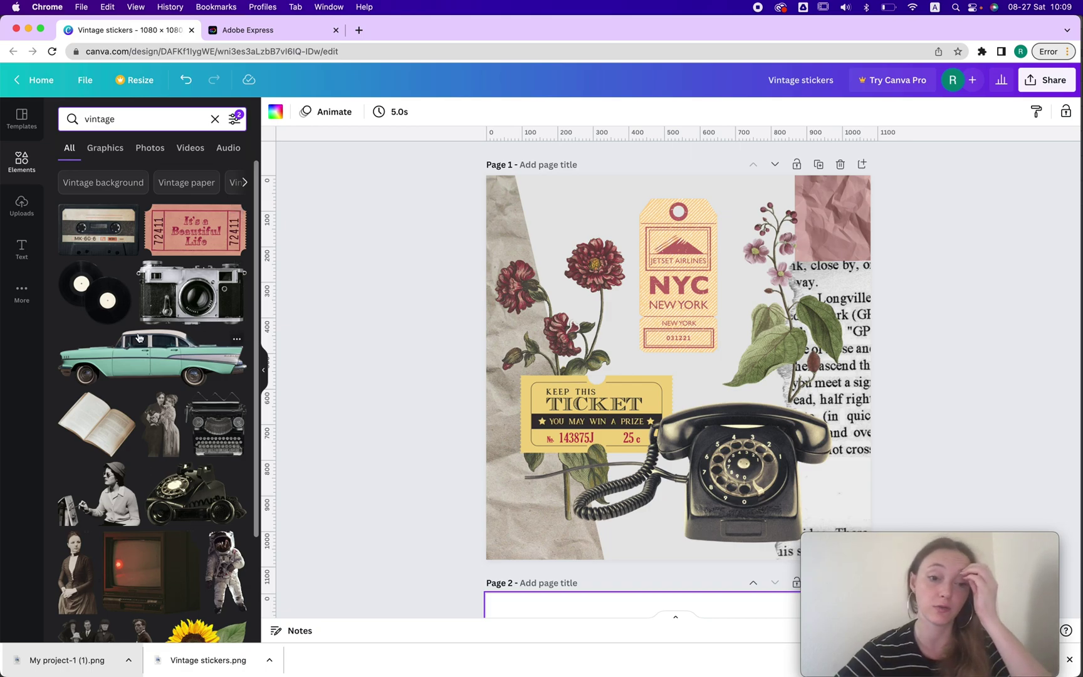
{"action": "scroll", "coordinate": [735, 312], "scroll_direction": "down", "scroll_amount": 6}
{"action": "scroll", "coordinate": [735, 311], "scroll_direction": "up", "scroll_amount": 6}
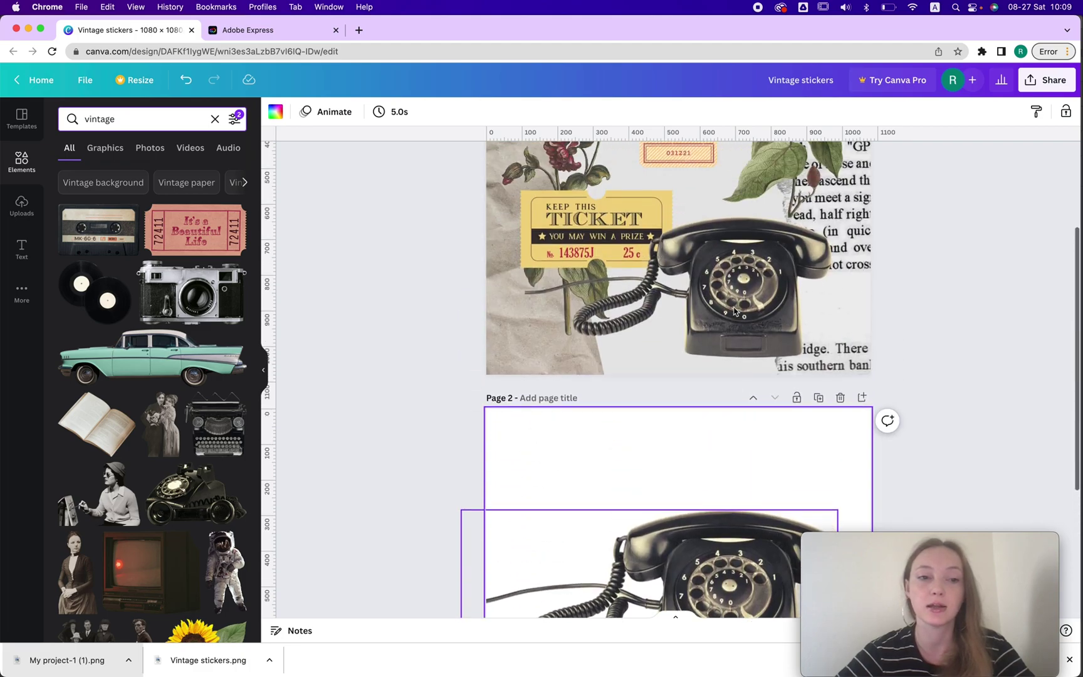
Add the teal car and the red convertible stickers to the Page 1 collage
{"action": "left_click", "coordinate": [158, 372]}
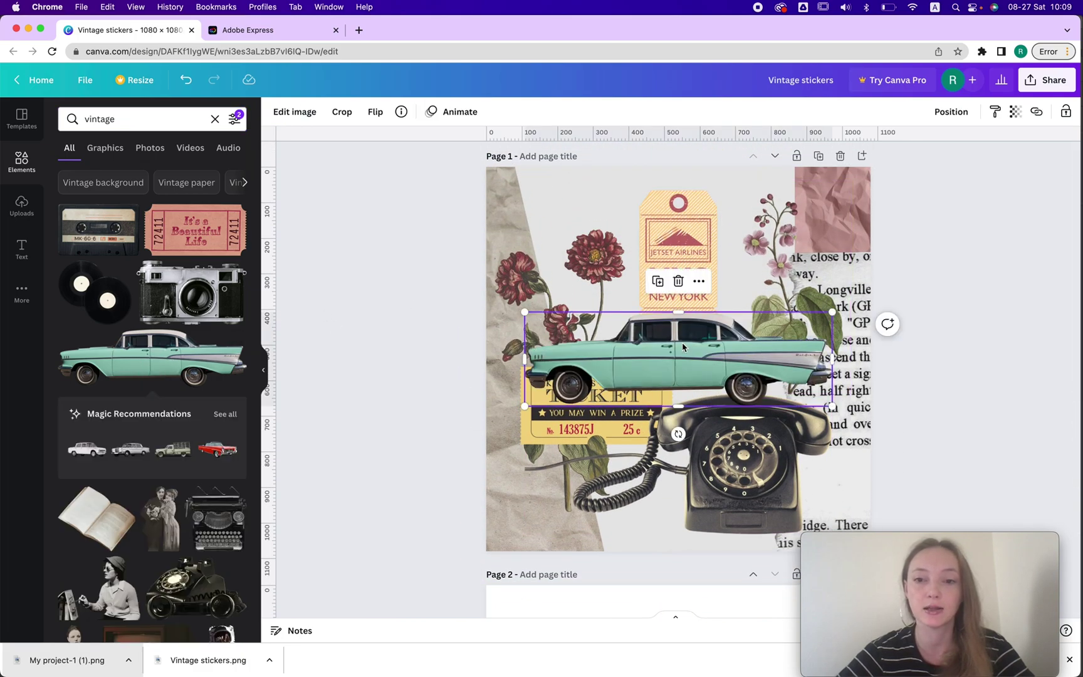
{"action": "left_click_drag", "start_coordinate": [689, 354], "coordinate": [824, 449]}
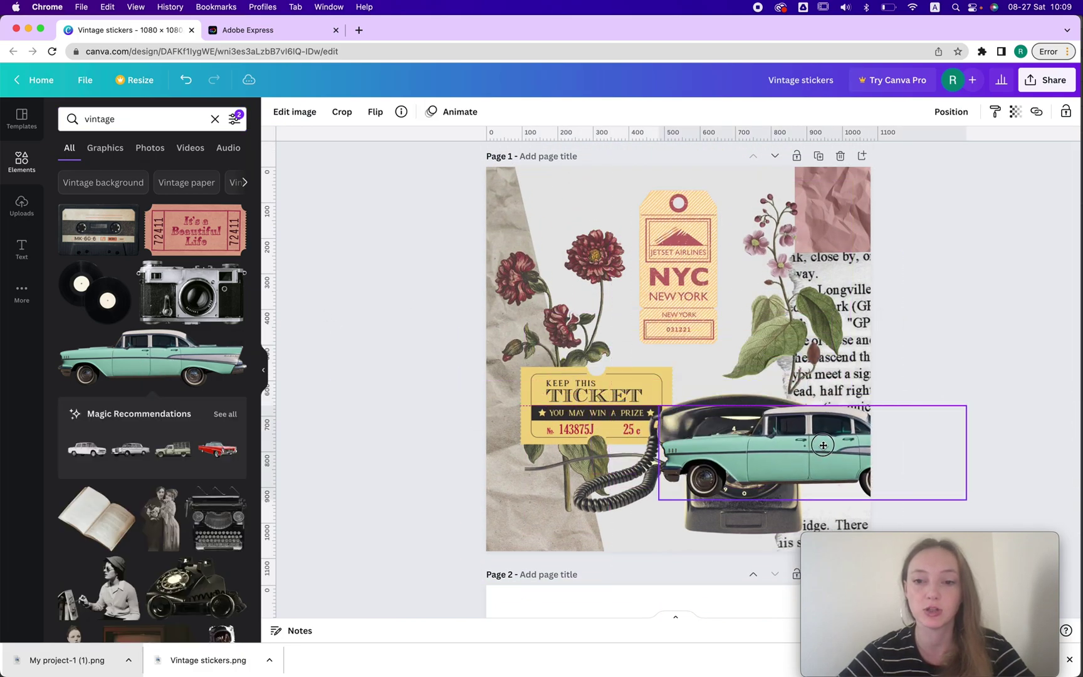
{"action": "left_click", "coordinate": [218, 449]}
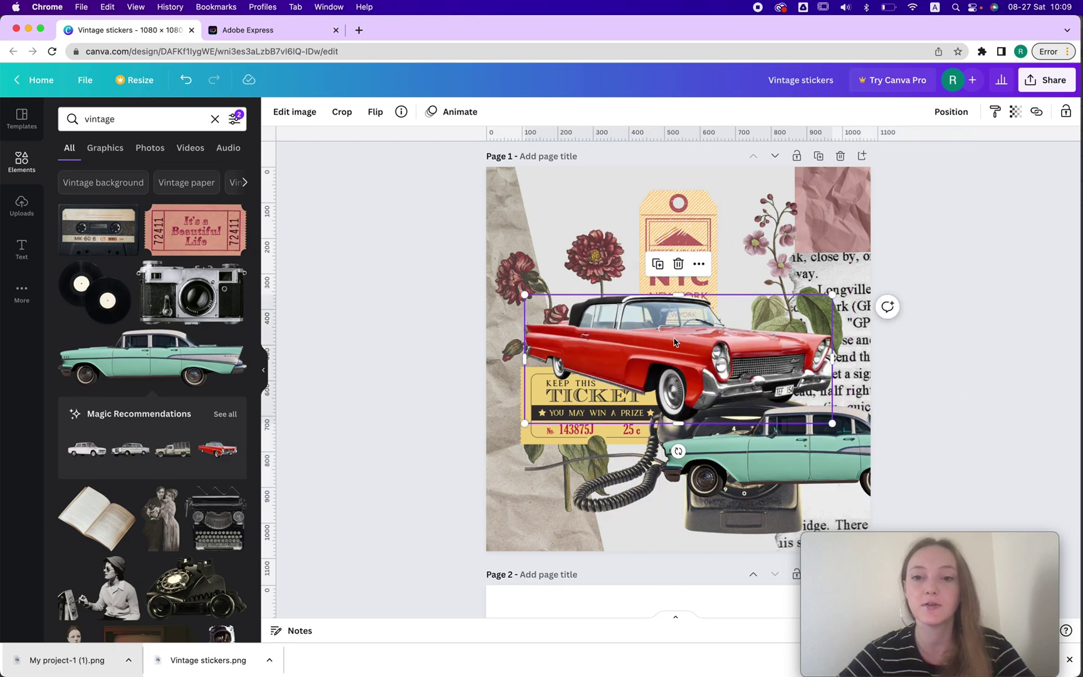
Put an enlarged red convertible on Page 3, undoing the rusty truck added by mistake
{"action": "scroll", "coordinate": [801, 251], "scroll_direction": "down", "scroll_amount": 6}
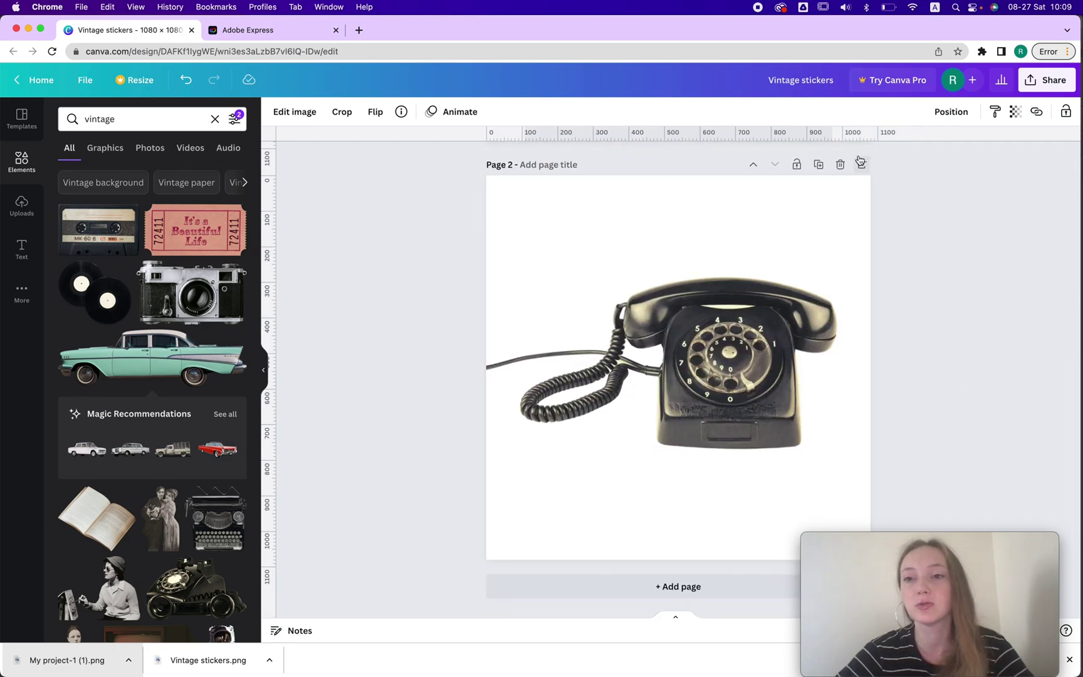
{"action": "scroll", "coordinate": [801, 213], "scroll_direction": "down", "scroll_amount": 6}
{"action": "left_click", "coordinate": [188, 451]}
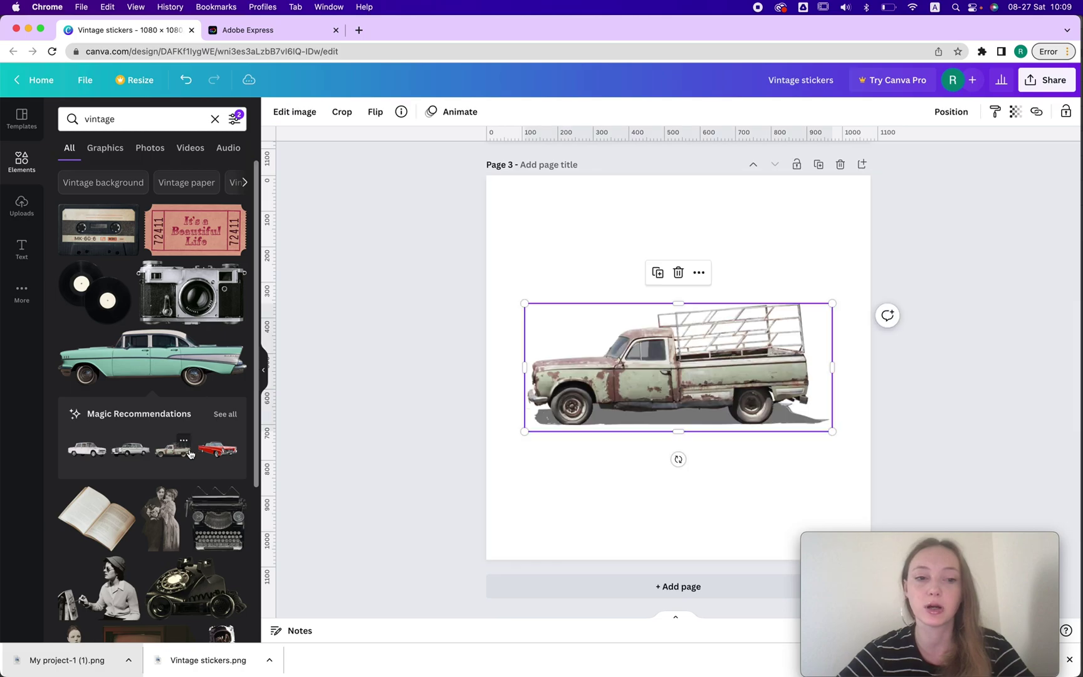
{"action": "key", "text": "ctrl+z"}
{"action": "left_click", "coordinate": [227, 440]}
{"action": "left_click", "coordinate": [217, 451]}
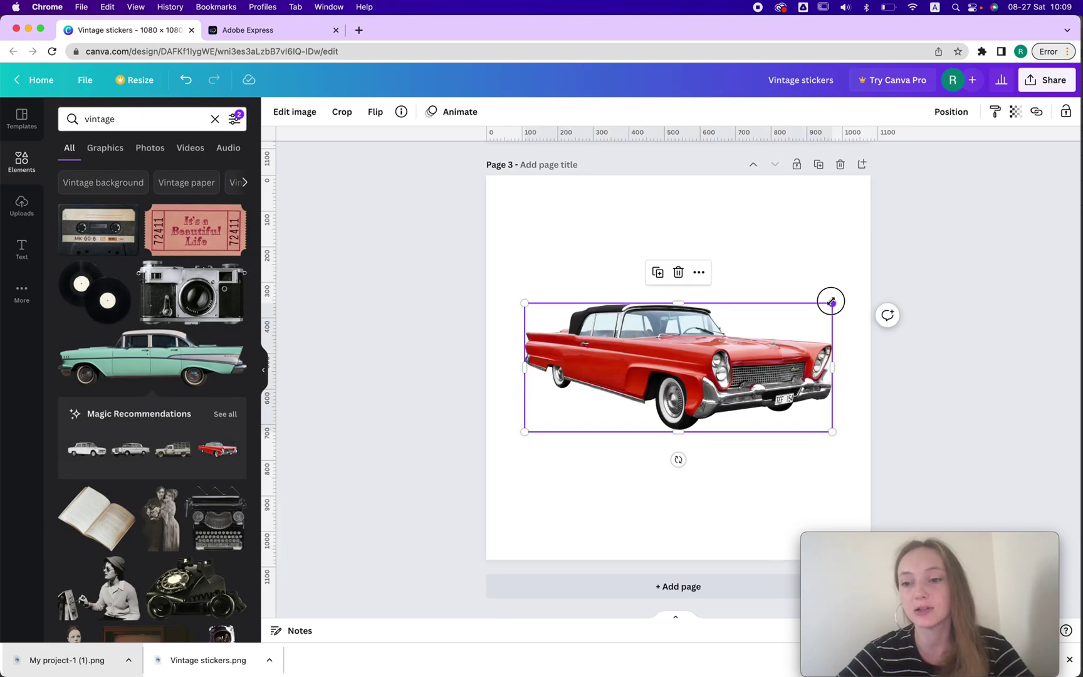
{"action": "left_click_drag", "start_coordinate": [834, 301], "coordinate": [855, 292]}
Desaturate Page 3's car to black and white with Saturation -100
{"action": "left_click", "coordinate": [296, 112]}
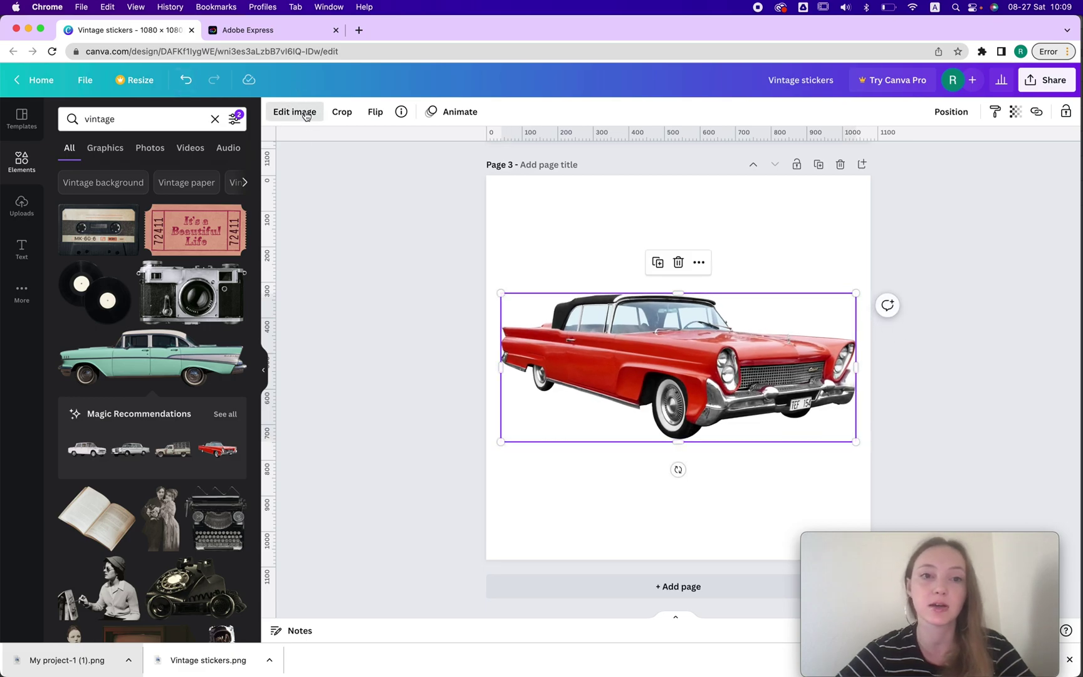
{"action": "left_click", "coordinate": [234, 347]}
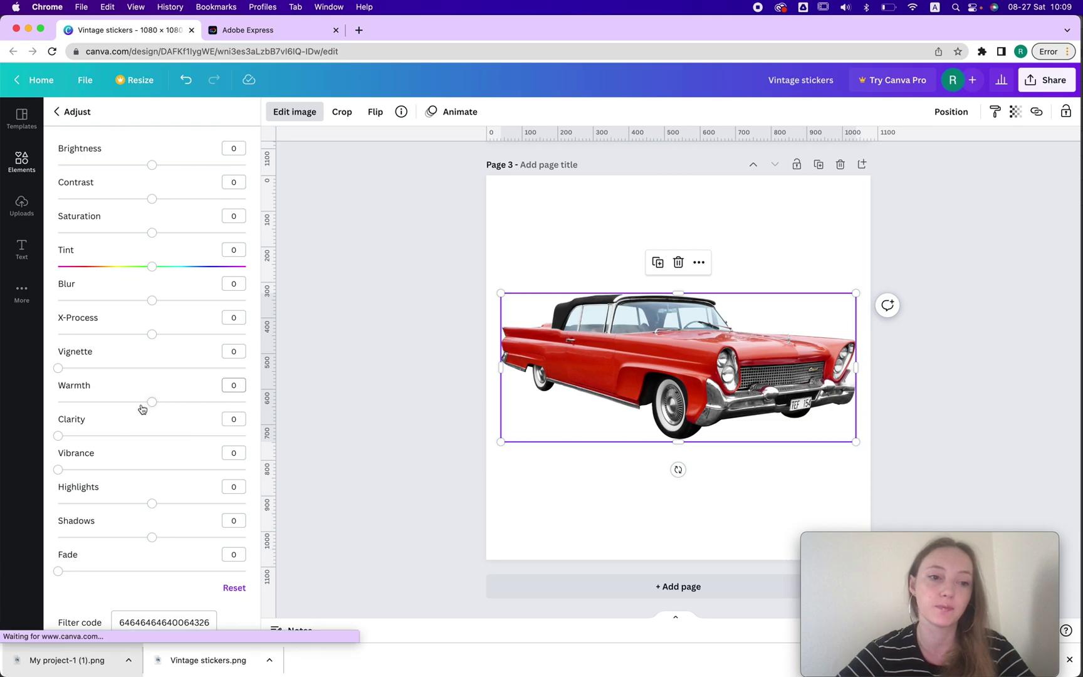
{"action": "left_click_drag", "start_coordinate": [151, 232], "coordinate": [2, 238]}
Try tint and warmth on the grey car, reset warmth to 0, and duplicate the page
{"action": "mouse_move", "coordinate": [150, 268]}
{"action": "left_mouse_down"}
{"action": "mouse_move", "coordinate": [54, 267]}
{"action": "mouse_move", "coordinate": [133, 269]}
{"action": "left_mouse_up"}
{"action": "left_click", "coordinate": [243, 249]}
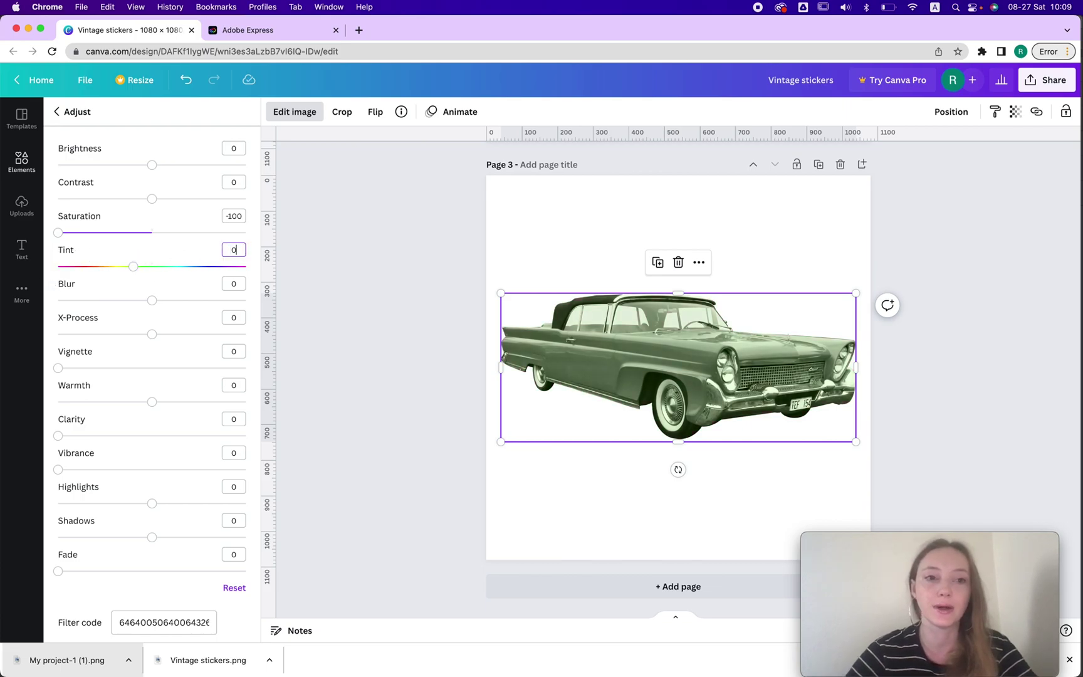
{"action": "left_click_drag", "start_coordinate": [152, 402], "coordinate": [197, 396]}
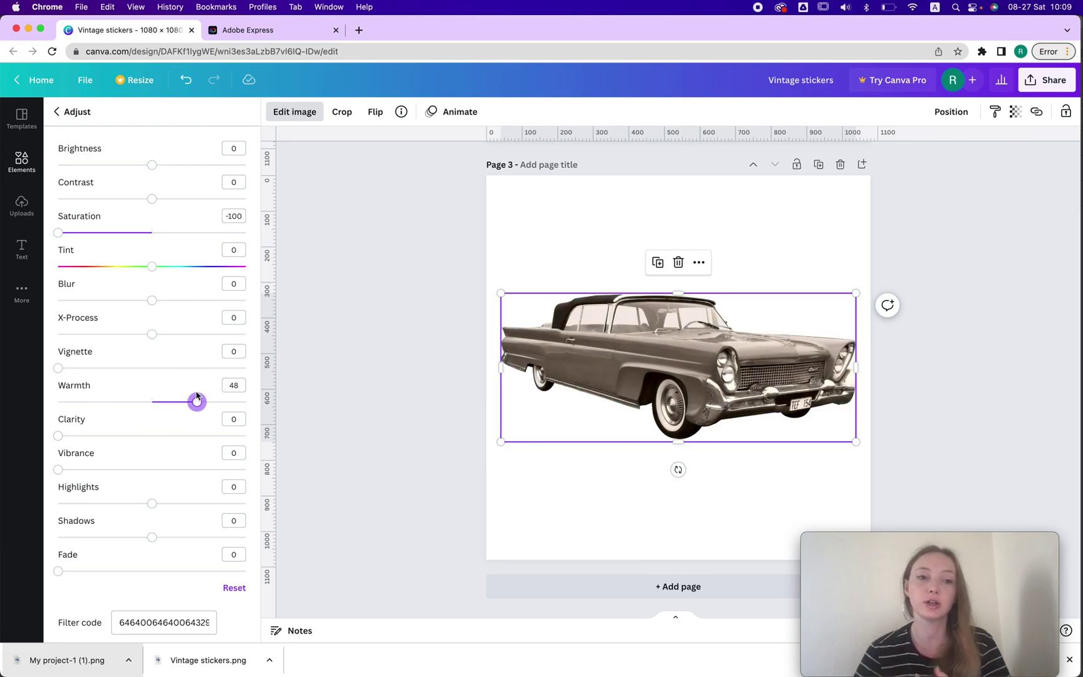
{"action": "left_click", "coordinate": [153, 407]}
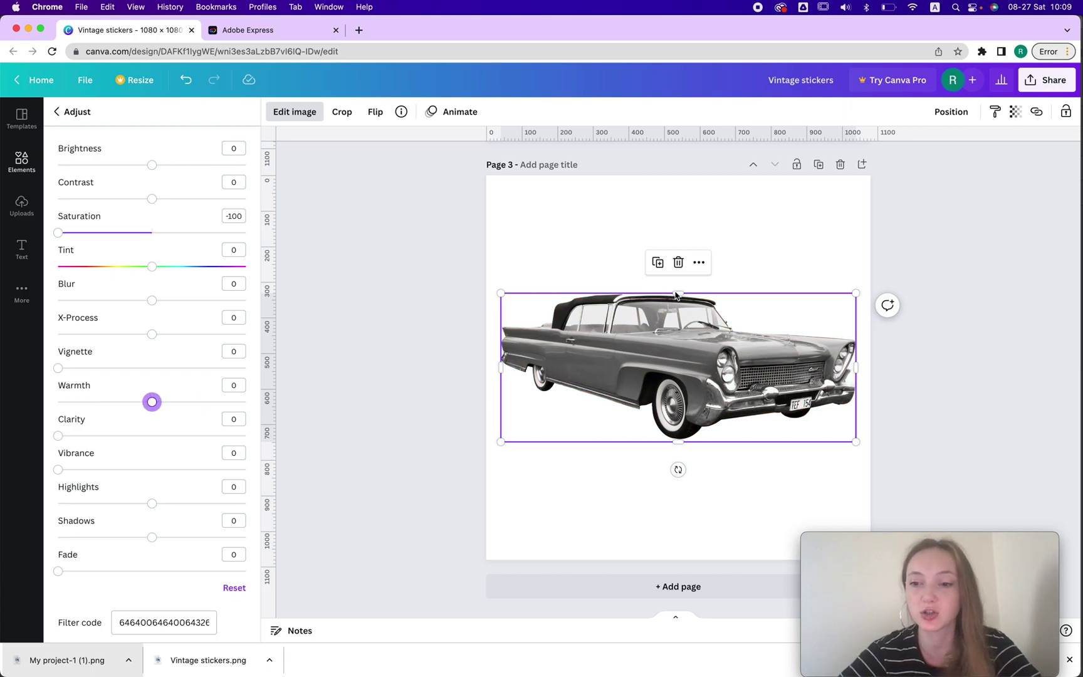
{"action": "left_click", "coordinate": [818, 164]}
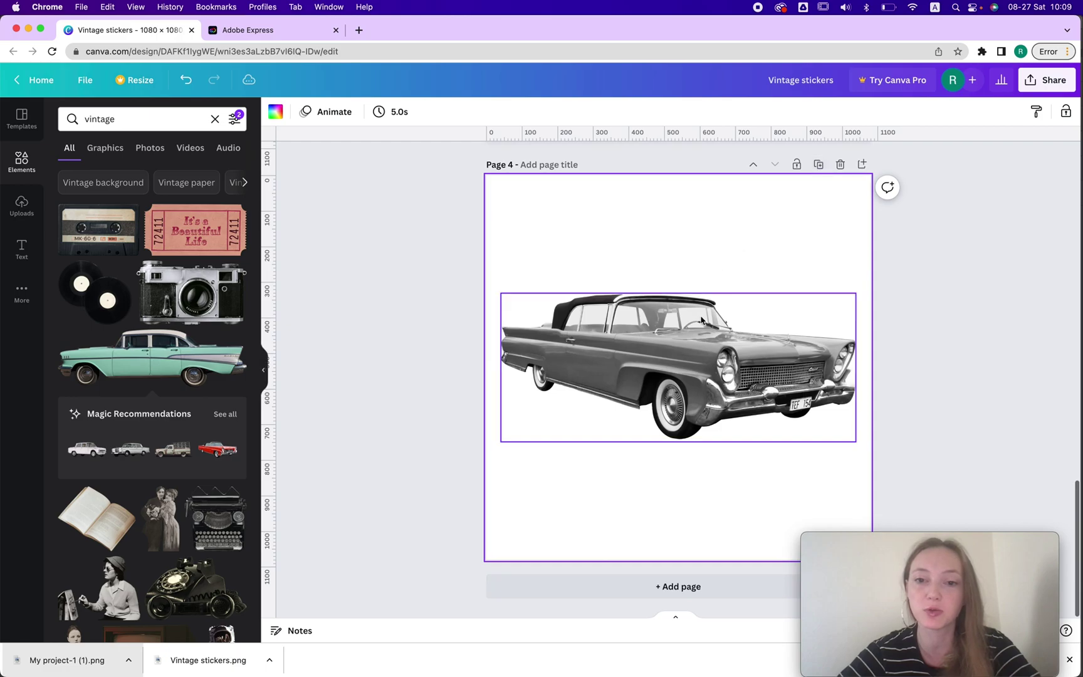
Tint Page 4's car sepia at Tint -59 and duplicate the page
{"action": "left_click", "coordinate": [294, 111]}
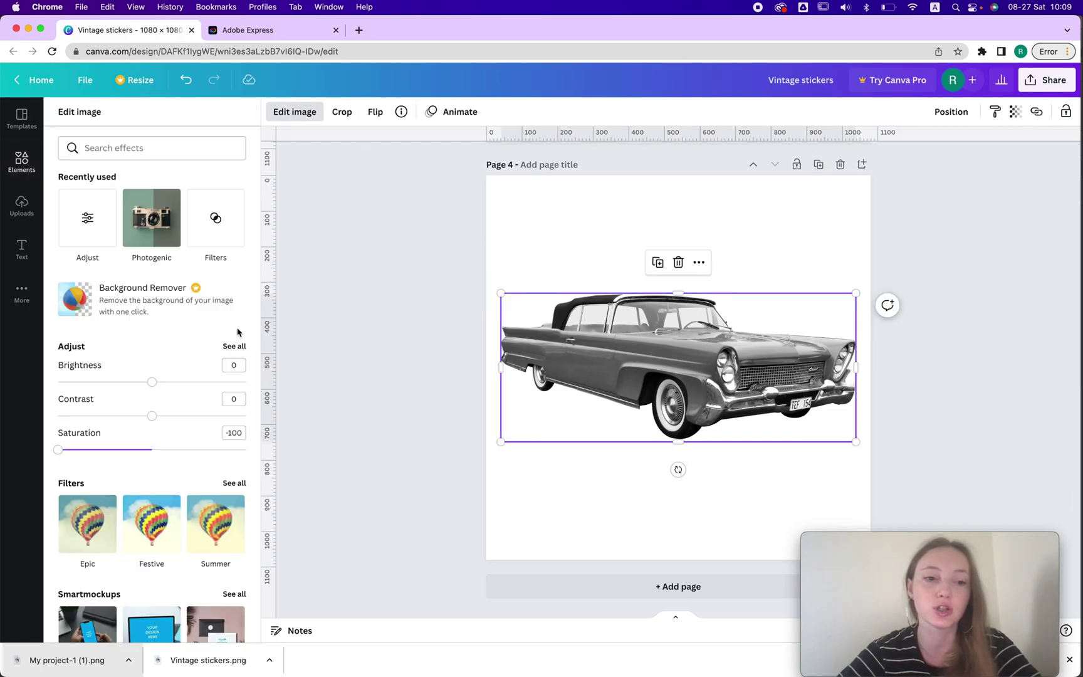
{"action": "left_click", "coordinate": [233, 348]}
{"action": "left_click_drag", "start_coordinate": [151, 267], "coordinate": [95, 267]}
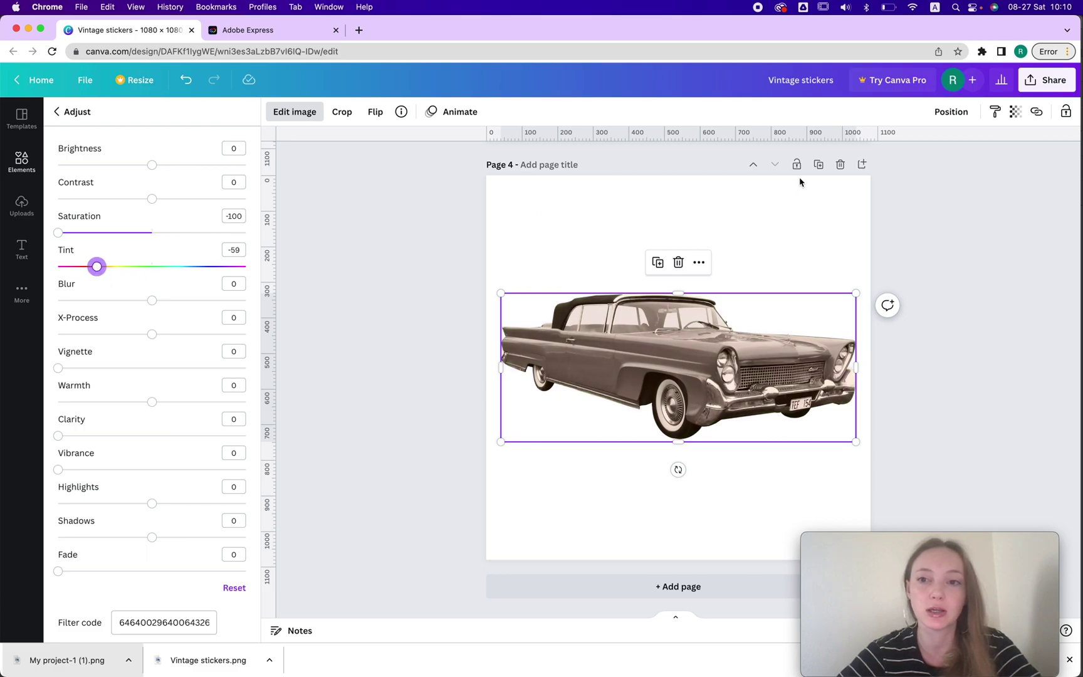
{"action": "left_click", "coordinate": [818, 164]}
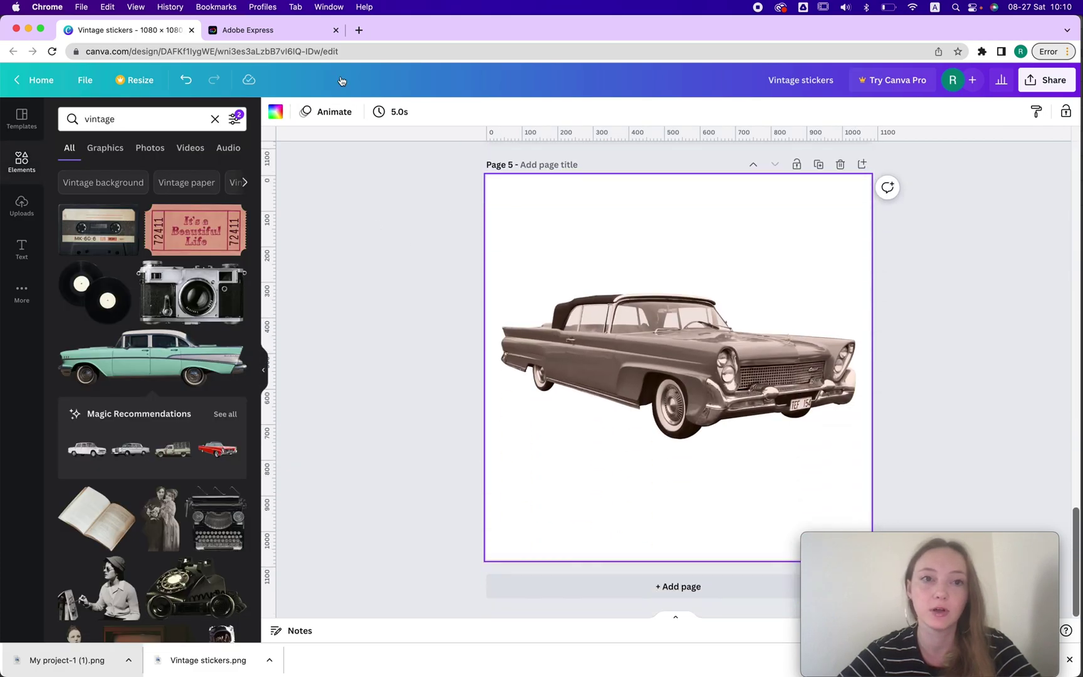
Tint the car on Page 5 purple at Tint 78
{"action": "left_click", "coordinate": [276, 112]}
{"action": "left_click", "coordinate": [627, 364]}
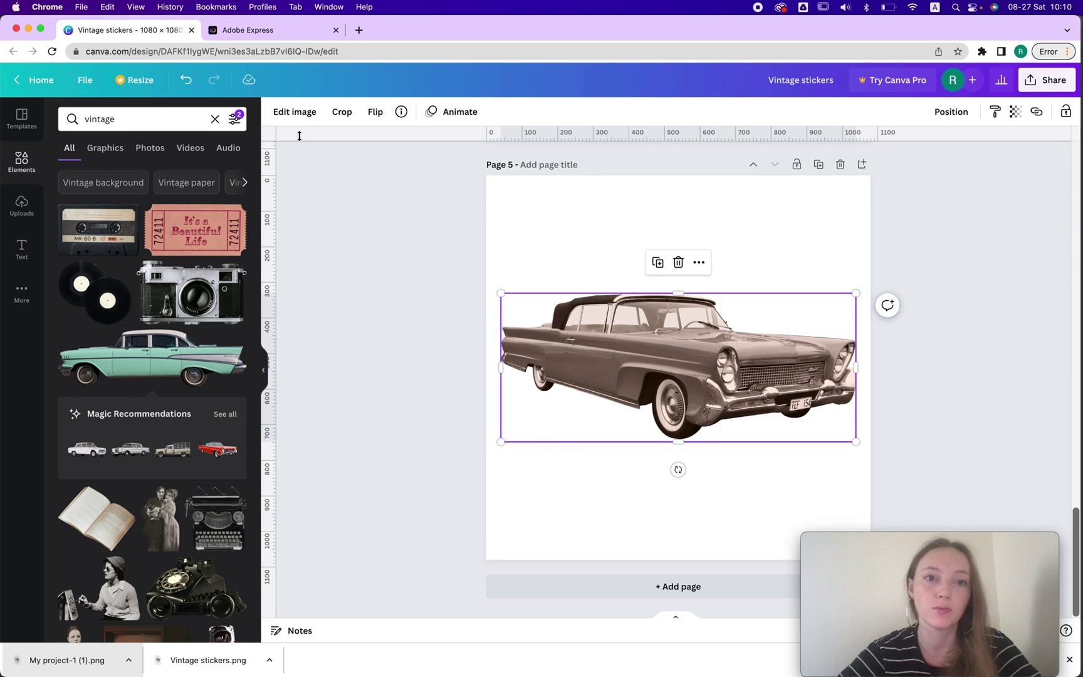
{"action": "left_click", "coordinate": [293, 112]}
{"action": "left_click", "coordinate": [234, 346]}
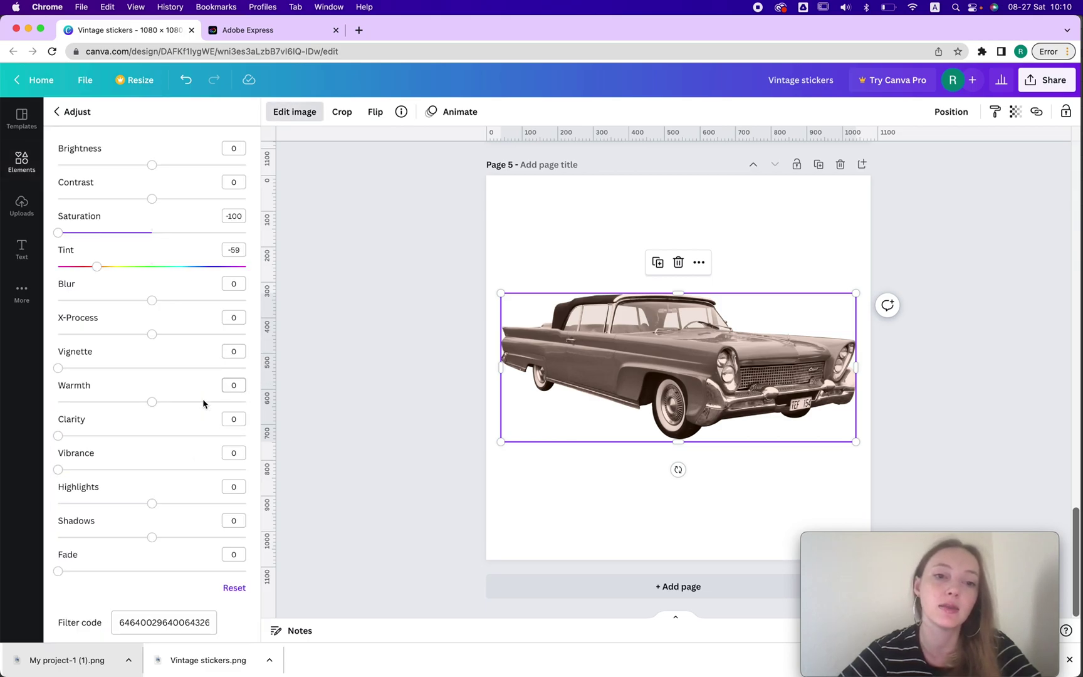
{"action": "left_click_drag", "start_coordinate": [114, 266], "coordinate": [227, 271]}
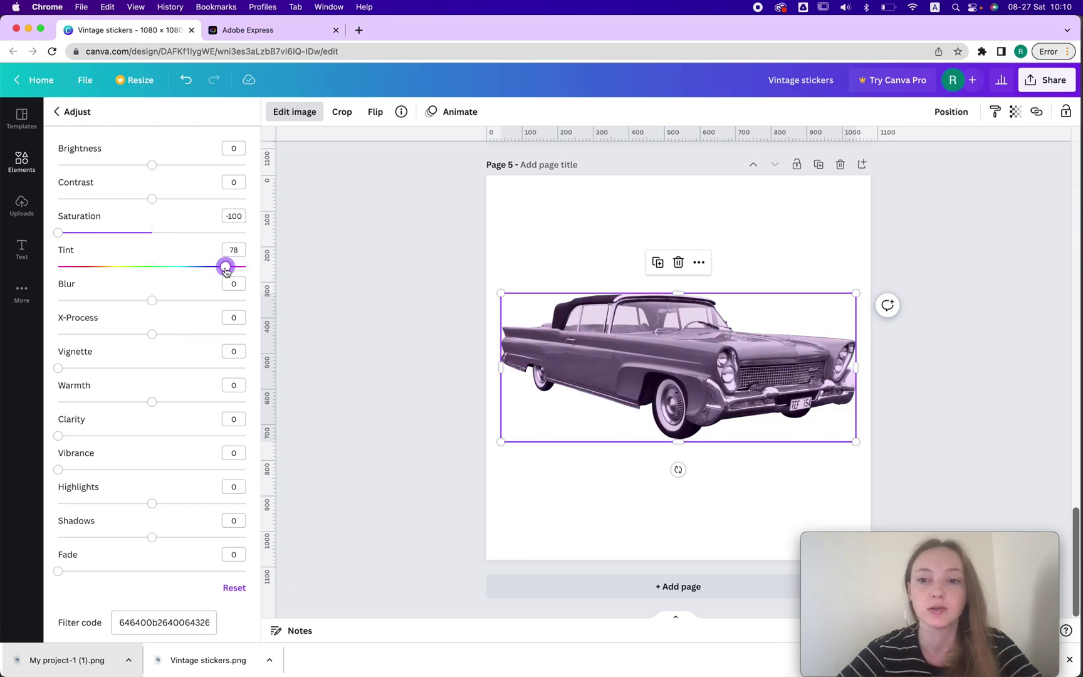
{"action": "left_click", "coordinate": [784, 269]}
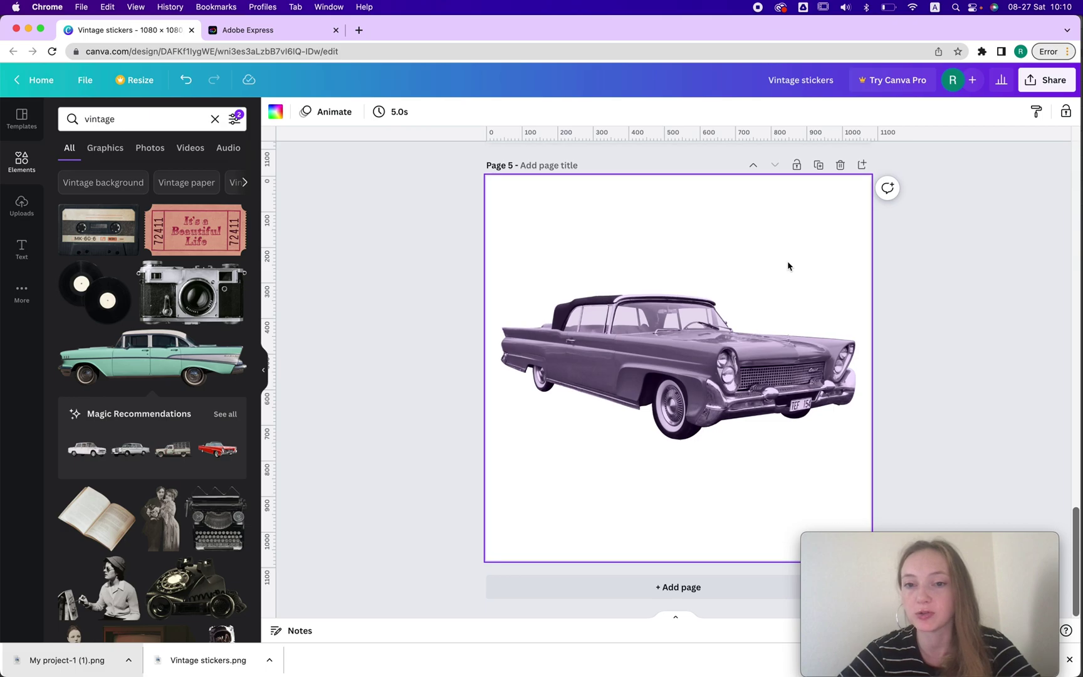
Raise the contrast of Page 3's grayscale convertible to 9
{"action": "scroll", "coordinate": [787, 266], "scroll_direction": "up", "scroll_amount": 10}
{"action": "scroll", "coordinate": [788, 266], "scroll_direction": "up", "scroll_amount": 5}
{"action": "scroll", "coordinate": [788, 266], "scroll_direction": "down", "scroll_amount": 10}
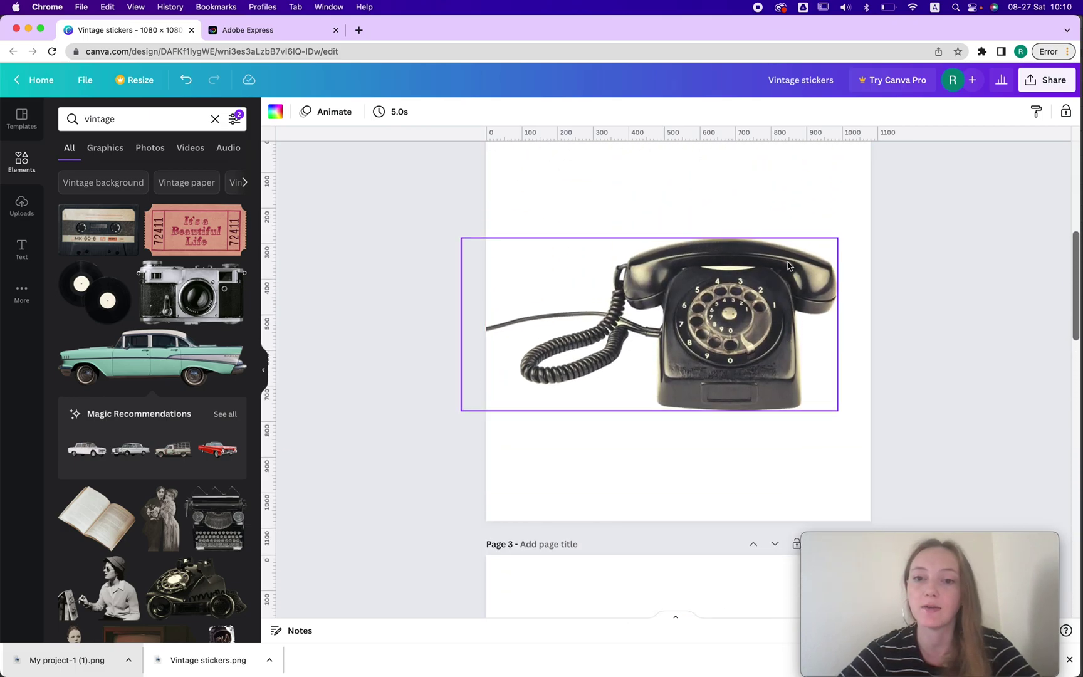
{"action": "left_click", "coordinate": [681, 213]}
{"action": "left_click", "coordinate": [295, 111]}
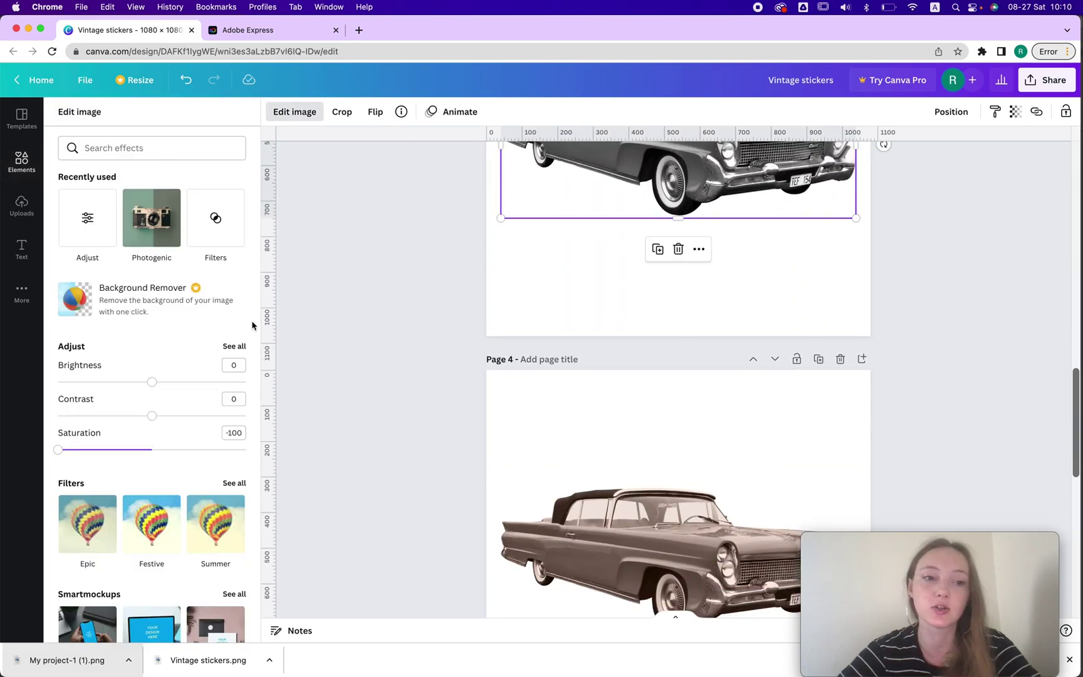
{"action": "scroll", "coordinate": [576, 305], "scroll_direction": "up", "scroll_amount": 4}
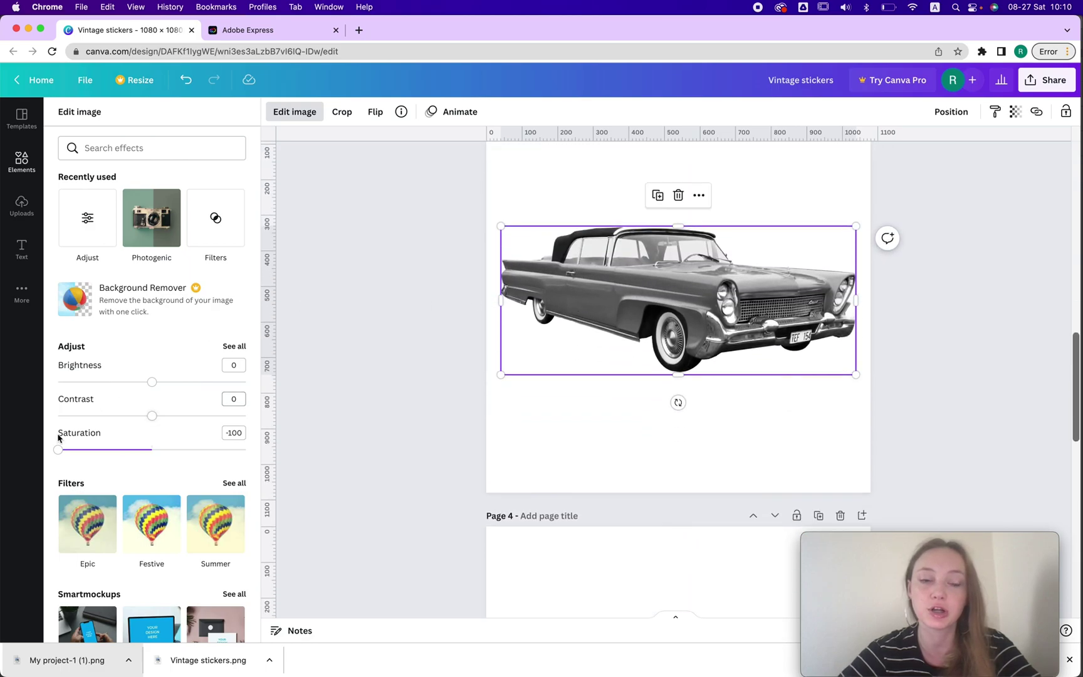
{"action": "mouse_move", "coordinate": [146, 423]}
{"action": "left_mouse_down"}
{"action": "mouse_move", "coordinate": [164, 423]}
{"action": "mouse_move", "coordinate": [109, 423]}
{"action": "mouse_move", "coordinate": [161, 421]}
{"action": "left_mouse_up"}
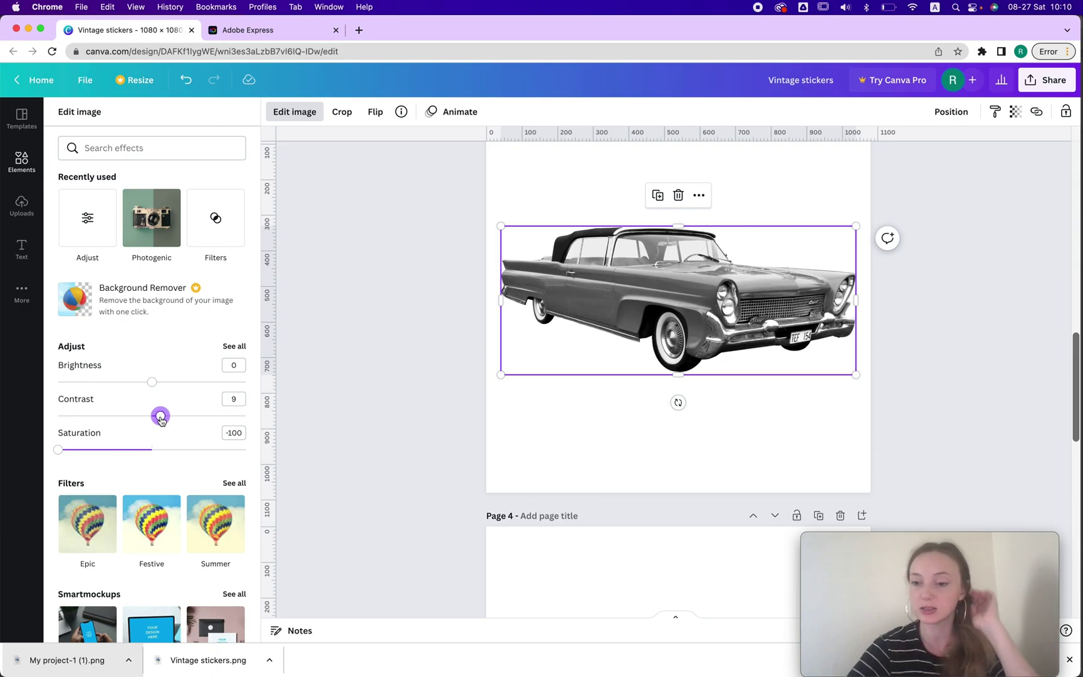
{"action": "left_click", "coordinate": [500, 188]}
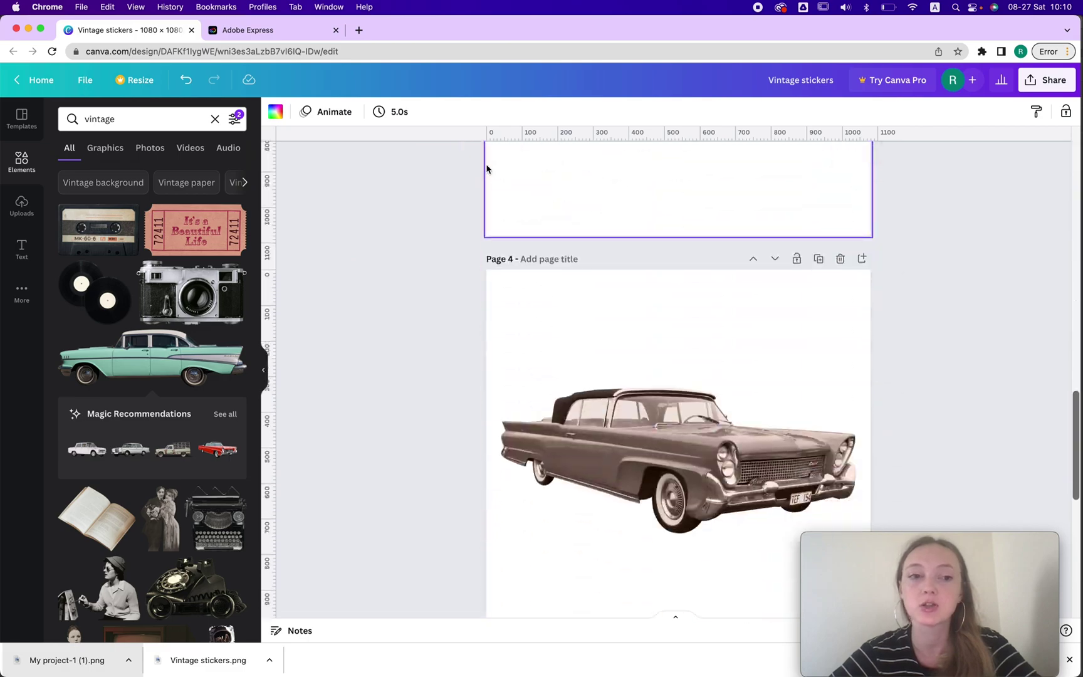
Add the vinyl records sticker on a new Page 6, then add a blank Page 7
{"action": "scroll", "coordinate": [486, 168], "scroll_direction": "down", "scroll_amount": 4}
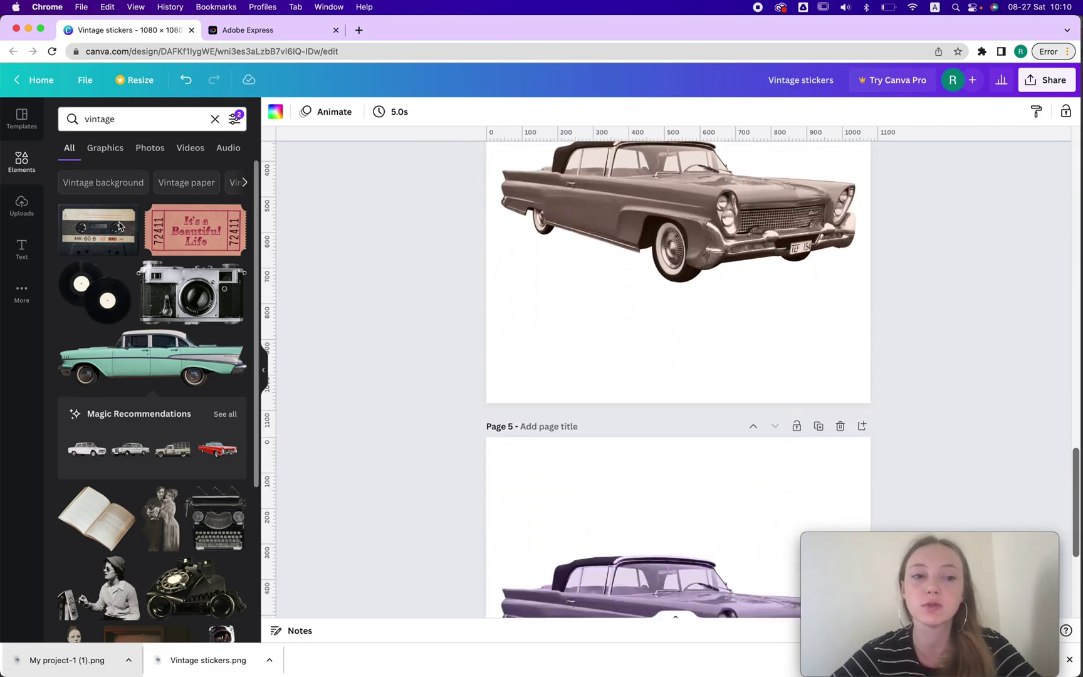
{"action": "left_click", "coordinate": [861, 426]}
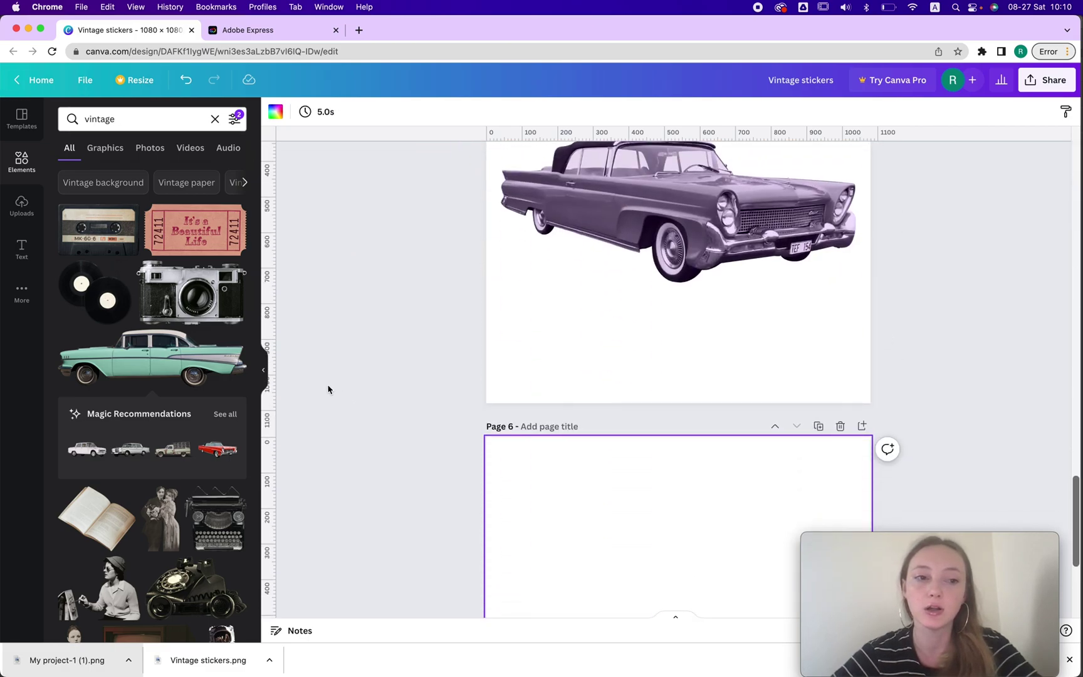
{"action": "left_click", "coordinate": [76, 286]}
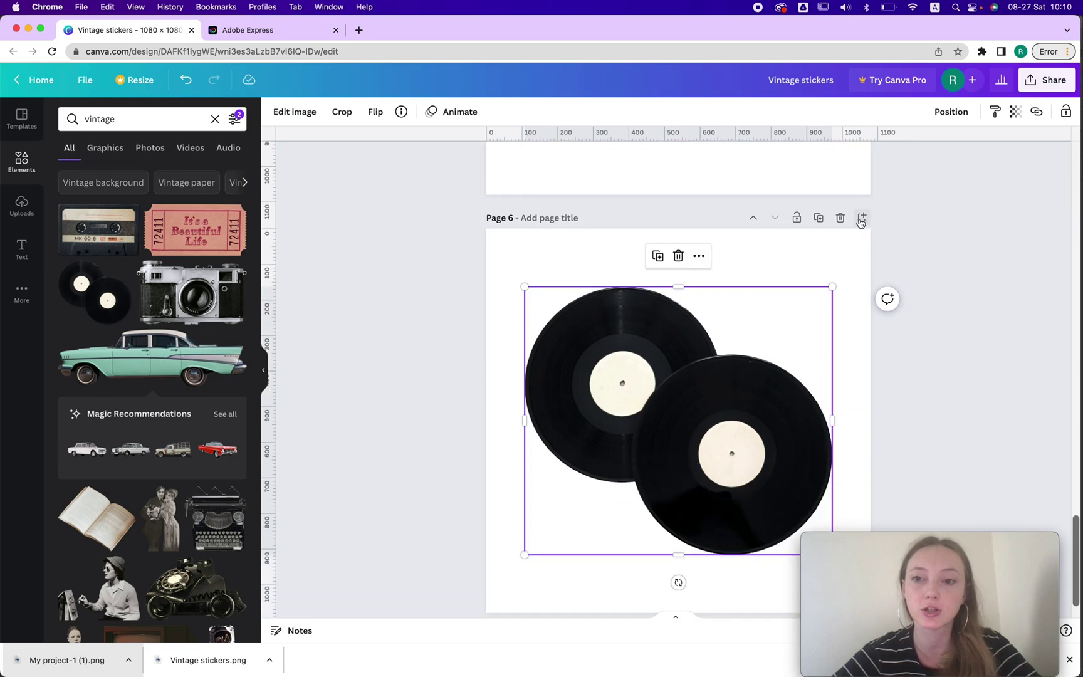
{"action": "left_click", "coordinate": [860, 224]}
Scroll through the vintage element search results
{"action": "scroll", "coordinate": [87, 455], "scroll_direction": "down", "scroll_amount": 15}
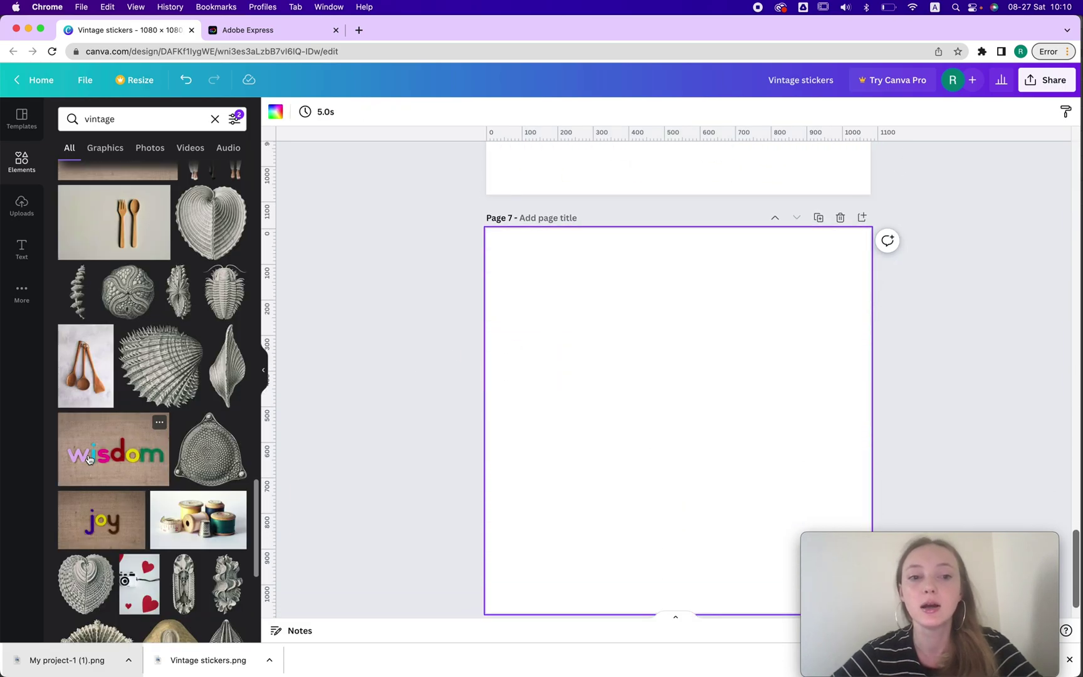
{"action": "scroll", "coordinate": [88, 459], "scroll_direction": "down", "scroll_amount": 10}
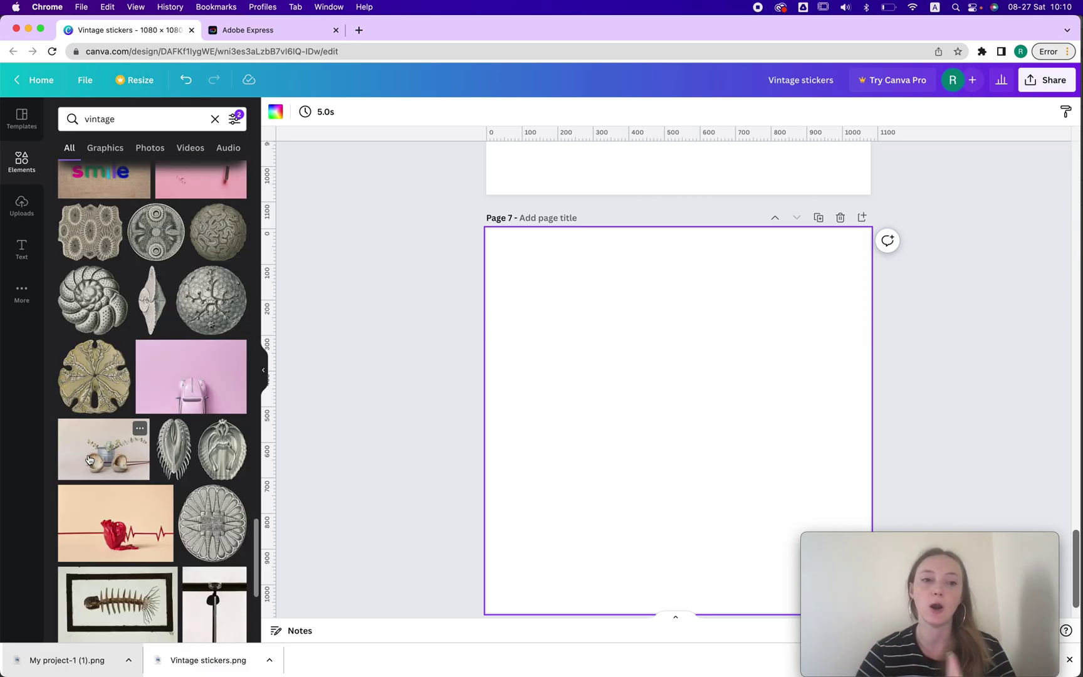
{"action": "scroll", "coordinate": [88, 460], "scroll_direction": "down", "scroll_amount": 8}
{"action": "scroll", "coordinate": [90, 457], "scroll_direction": "up", "scroll_amount": 6}
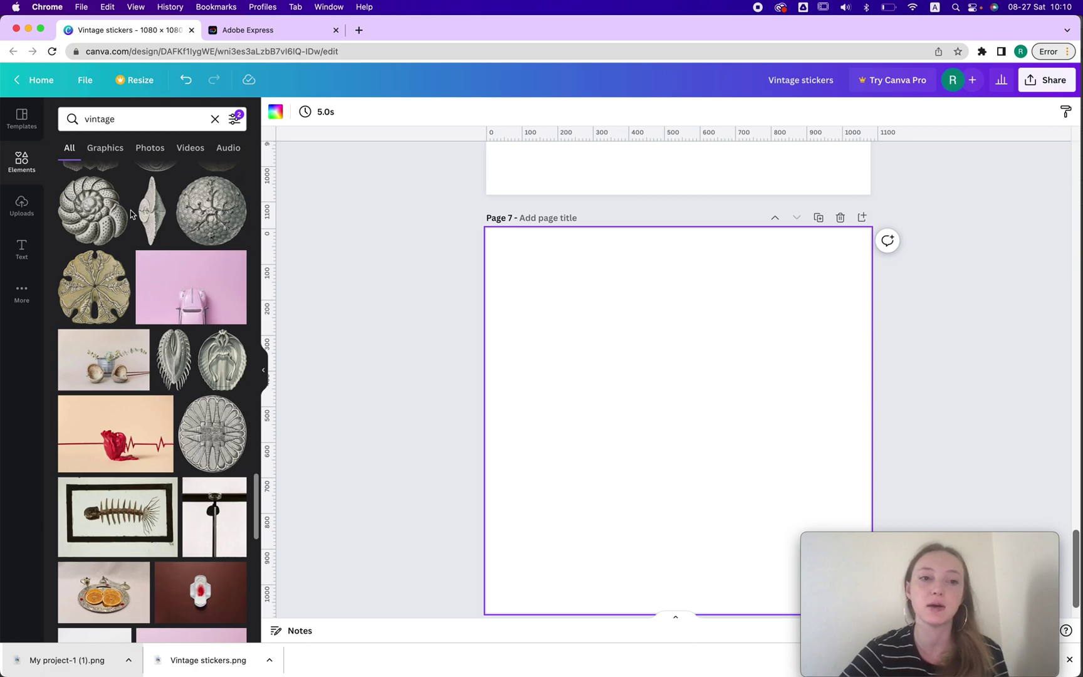
{"action": "scroll", "coordinate": [133, 452], "scroll_direction": "down", "scroll_amount": 10}
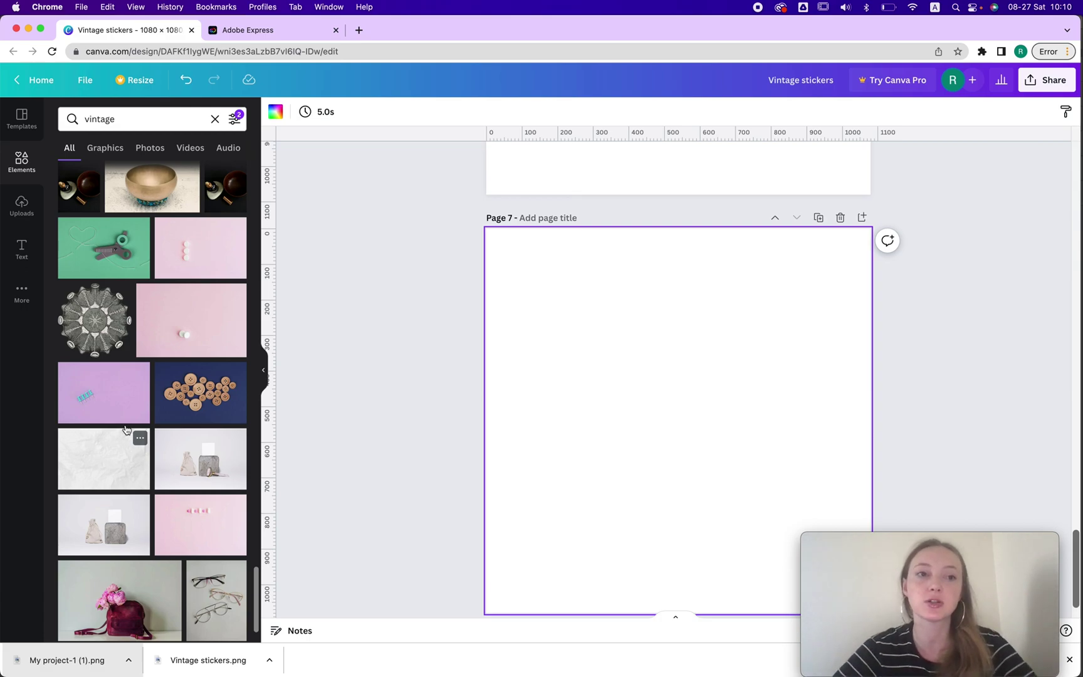
Search photos for 'woamman with cigarette' and add the smoking woman photo to Page 7
{"action": "left_click", "coordinate": [214, 118]}
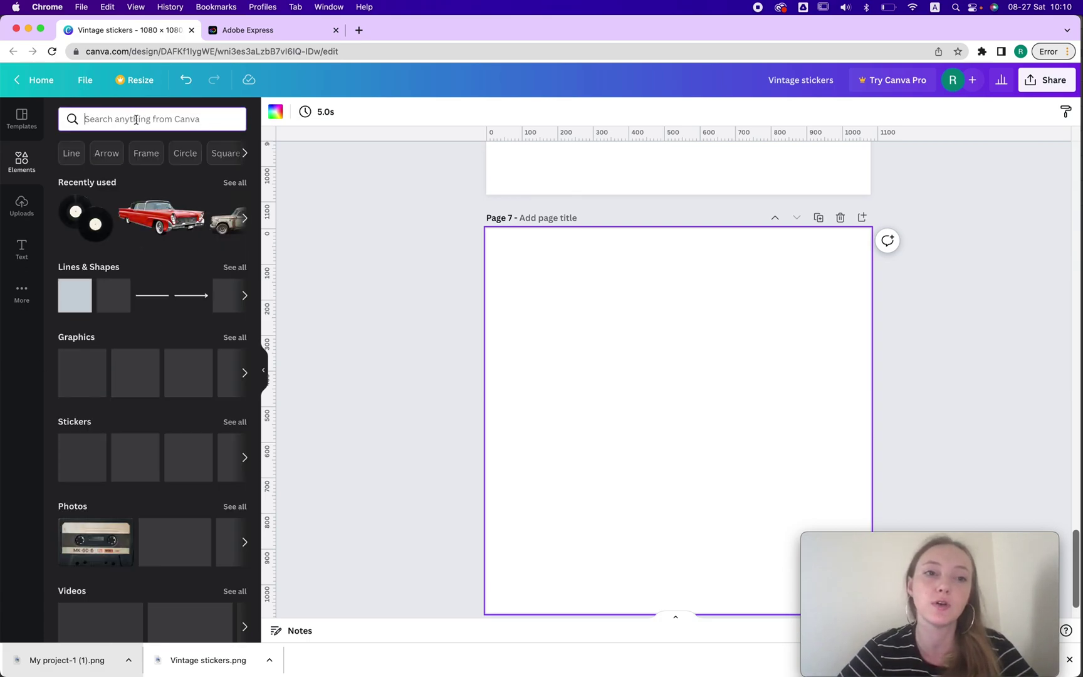
{"action": "type", "text": "wo"}
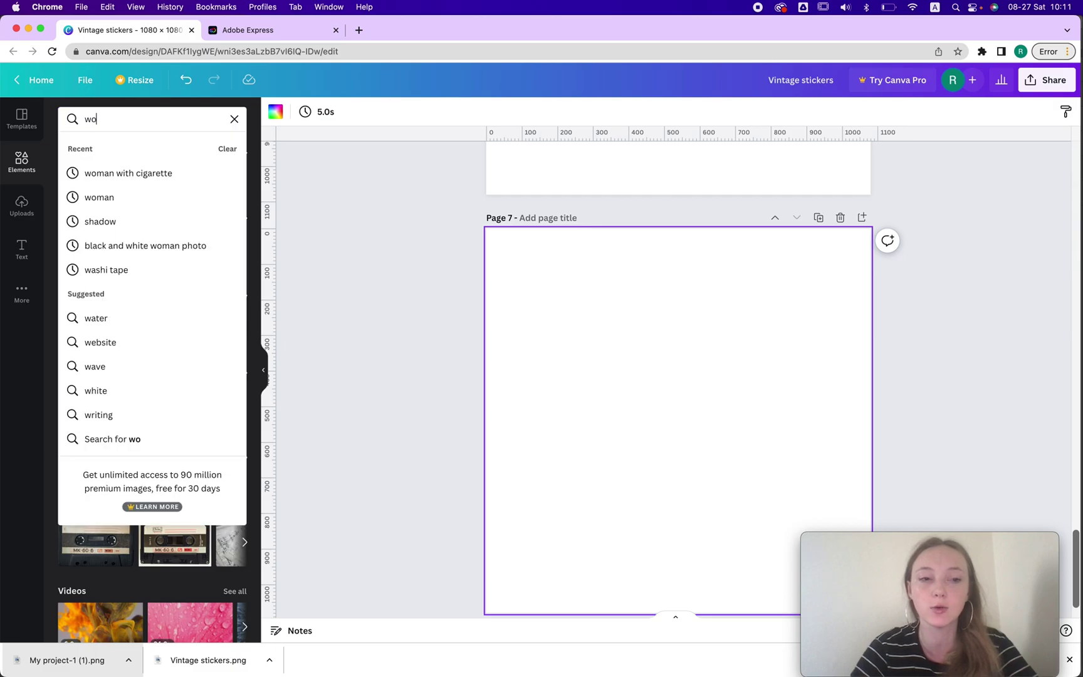
{"action": "type", "text": "amman with "}
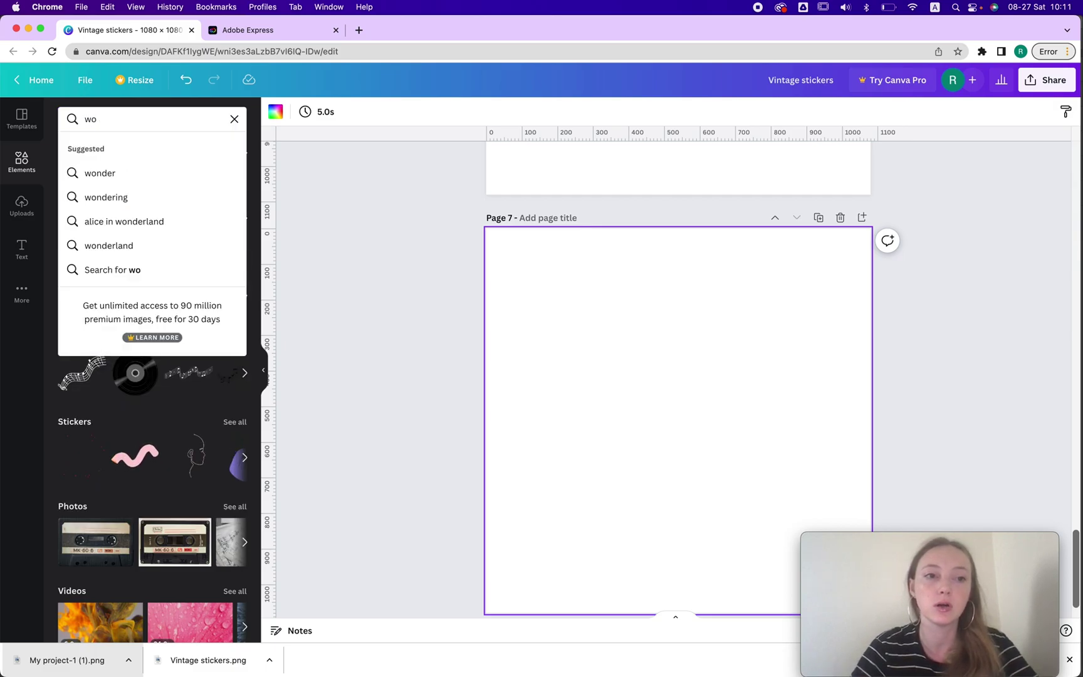
{"action": "type", "text": "cigarette"}
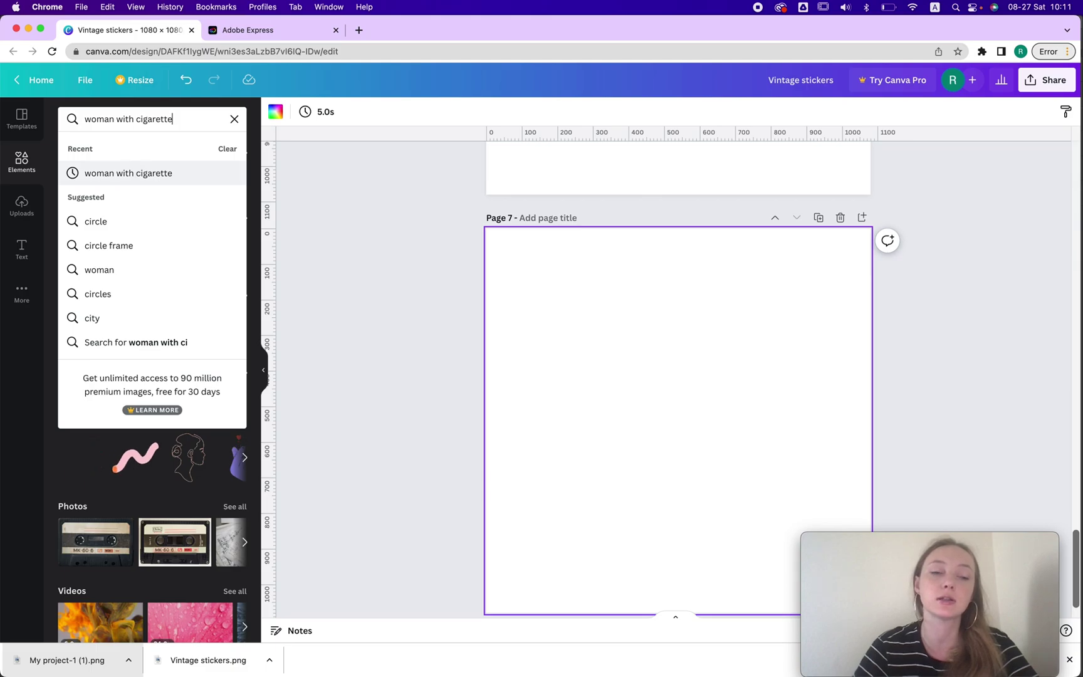
{"action": "key", "text": "Return"}
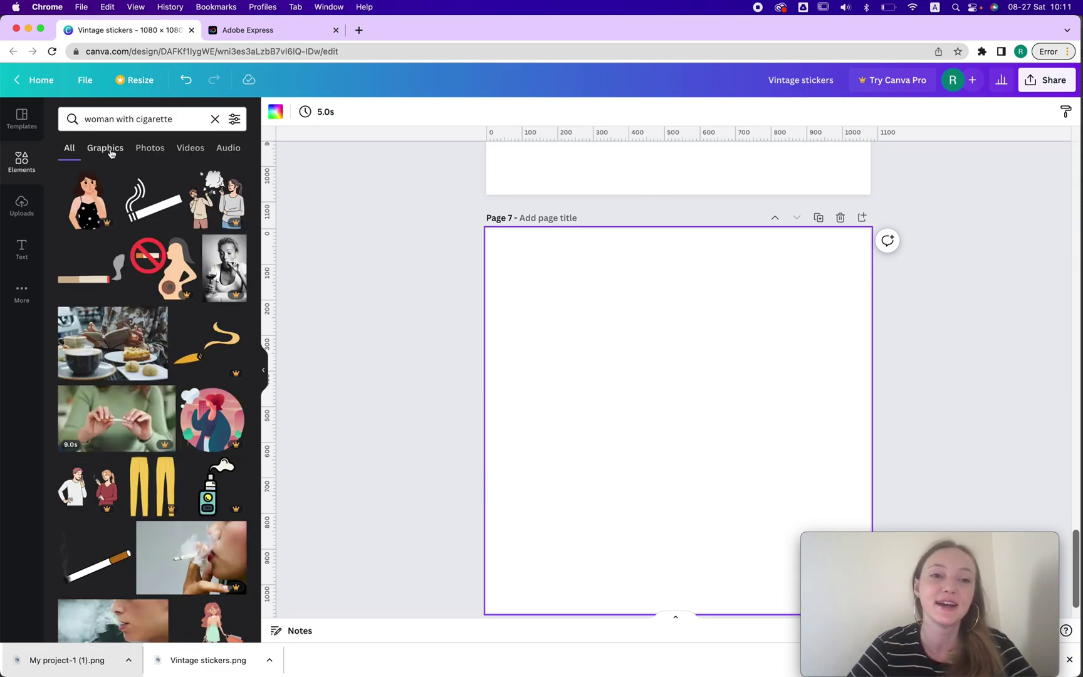
{"action": "left_click", "coordinate": [134, 156]}
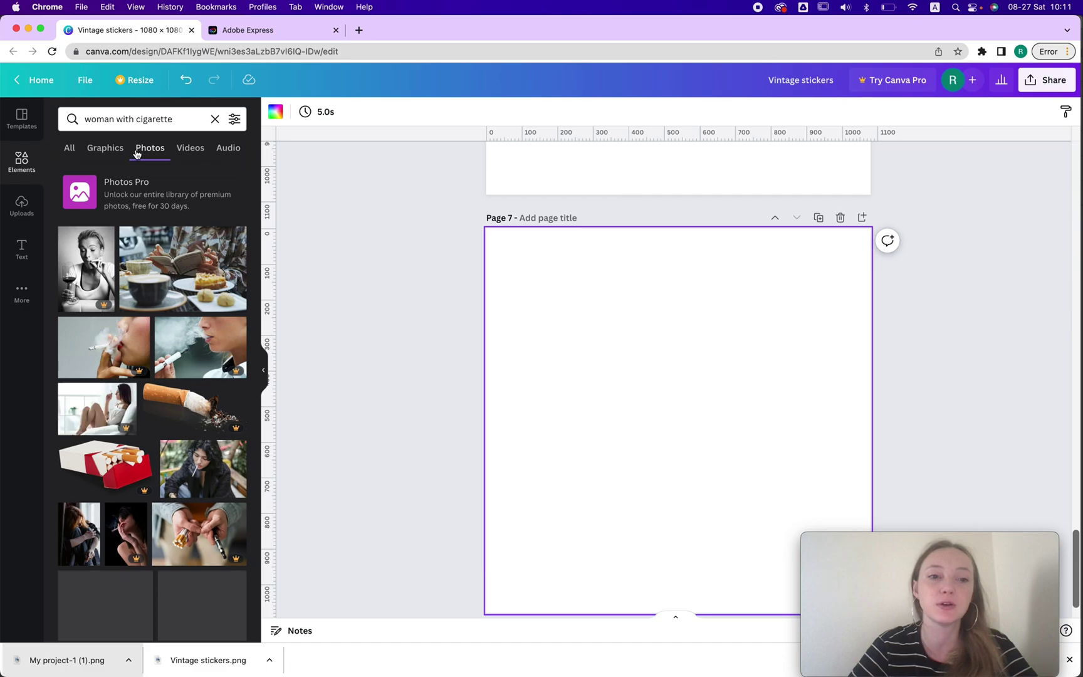
{"action": "scroll", "coordinate": [156, 290], "scroll_direction": "down", "scroll_amount": 3}
{"action": "scroll", "coordinate": [156, 290], "scroll_direction": "down", "scroll_amount": 10}
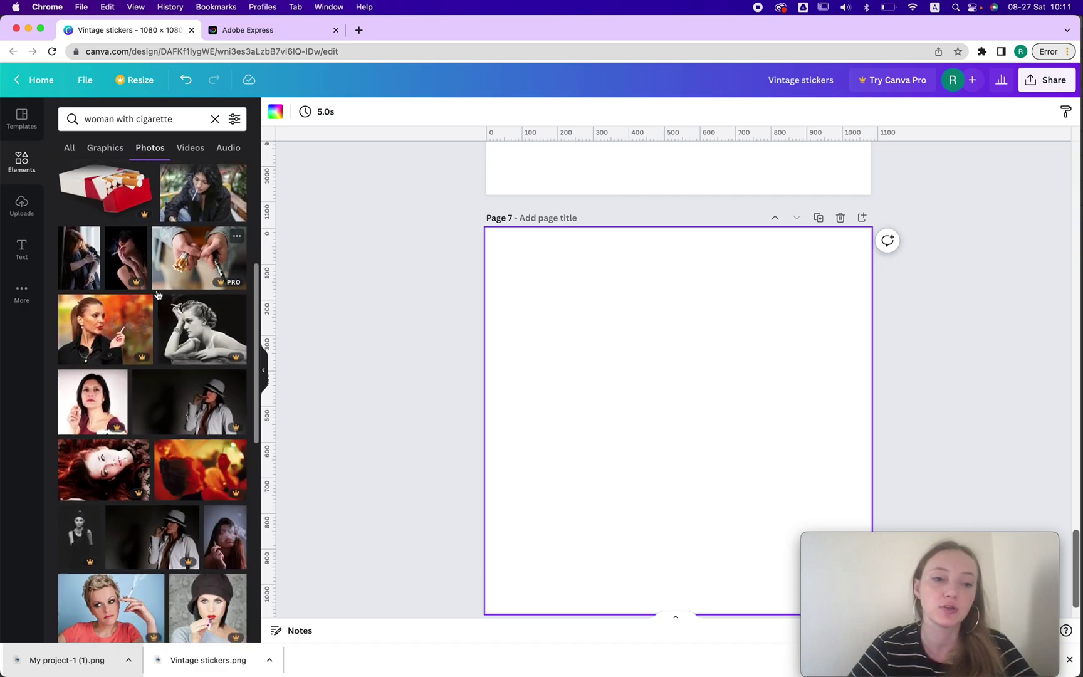
{"action": "scroll", "coordinate": [156, 294], "scroll_direction": "down", "scroll_amount": 2}
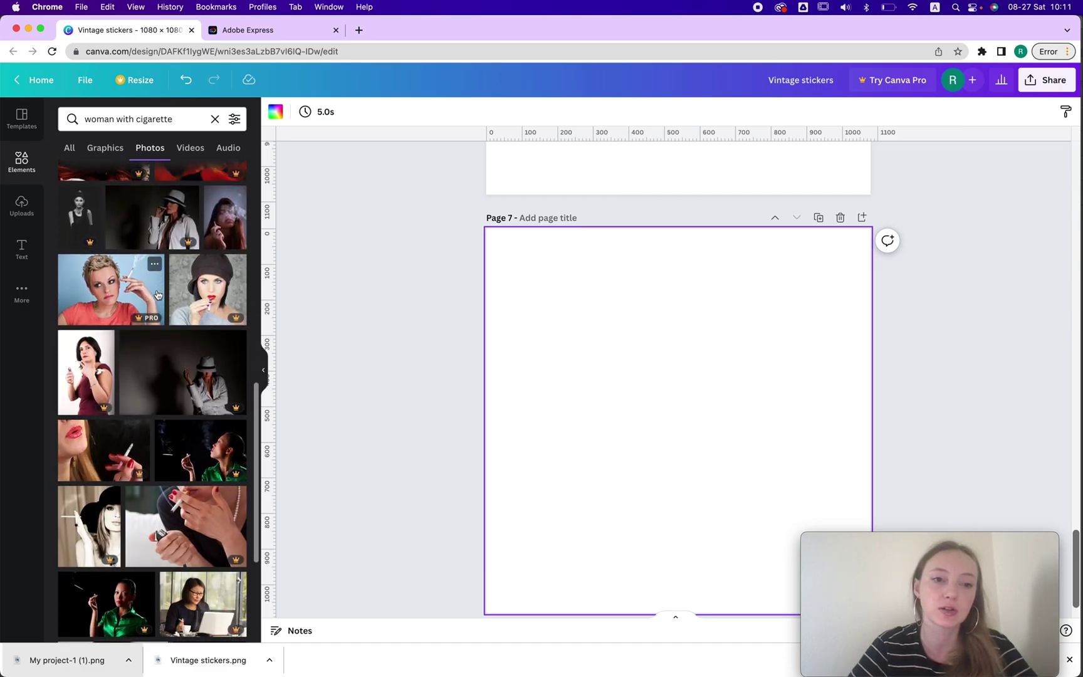
{"action": "left_click", "coordinate": [227, 217]}
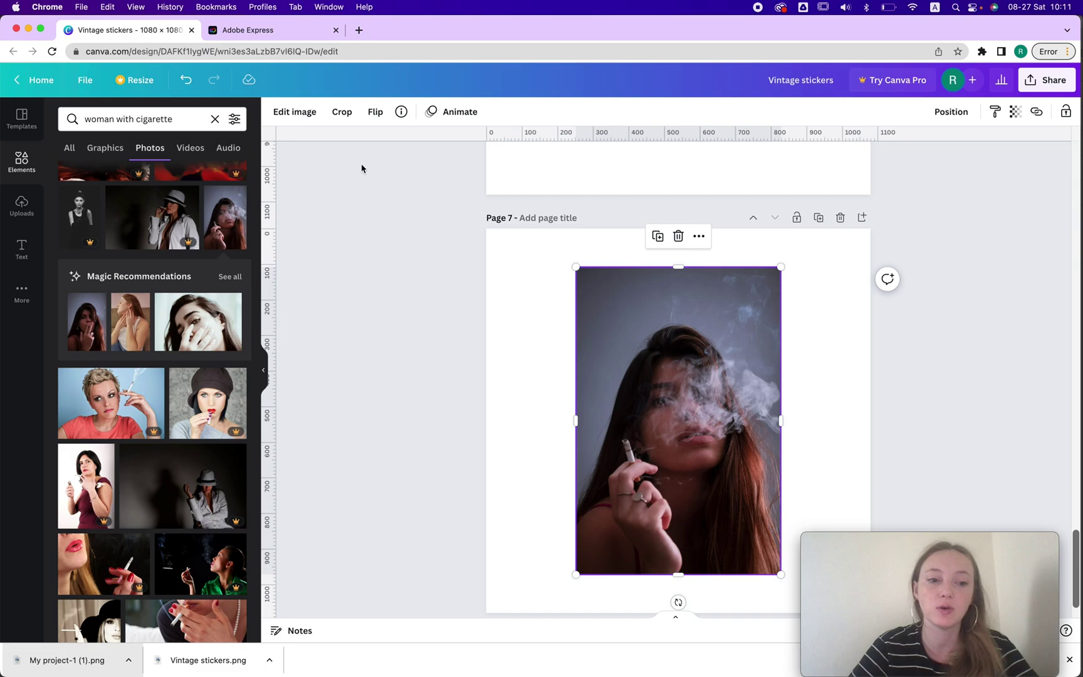
Open the photo's editing options, try background removal, and dismiss the Canva Pro offer
{"action": "left_click", "coordinate": [292, 113]}
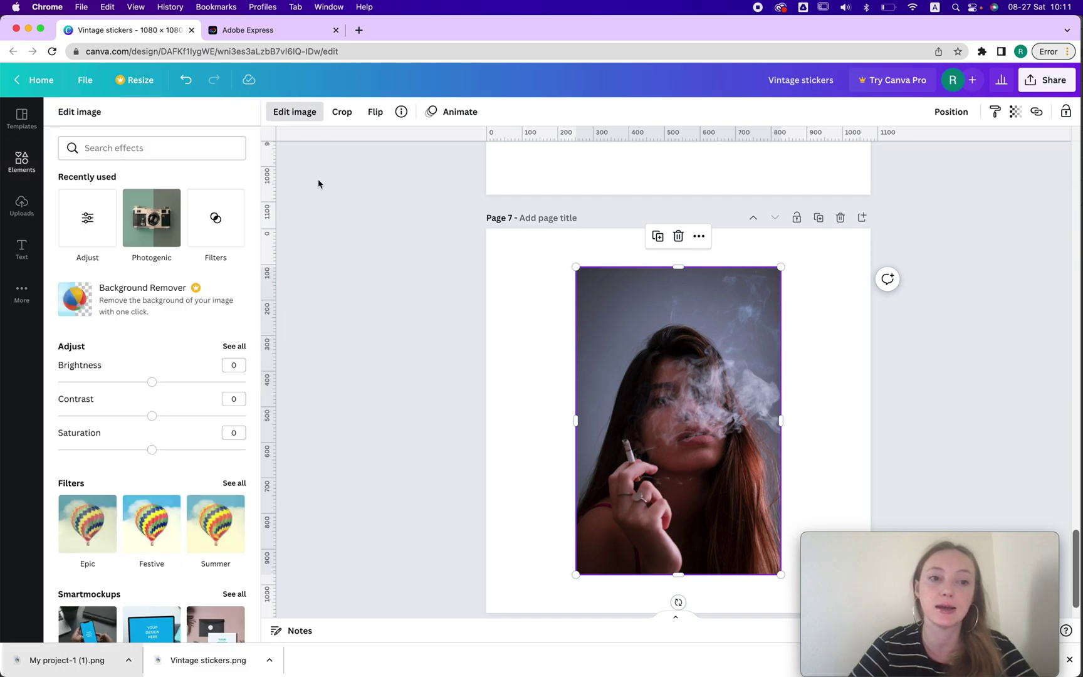
{"action": "left_click", "coordinate": [150, 302]}
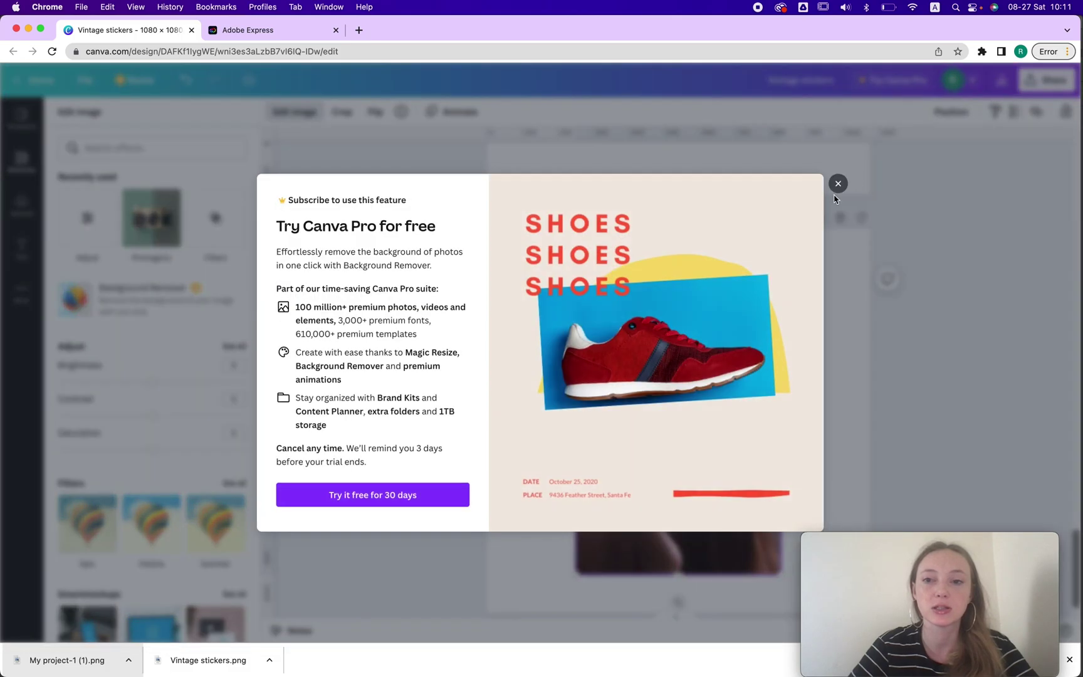
{"action": "left_click", "coordinate": [838, 184]}
{"action": "left_click", "coordinate": [260, 31]}
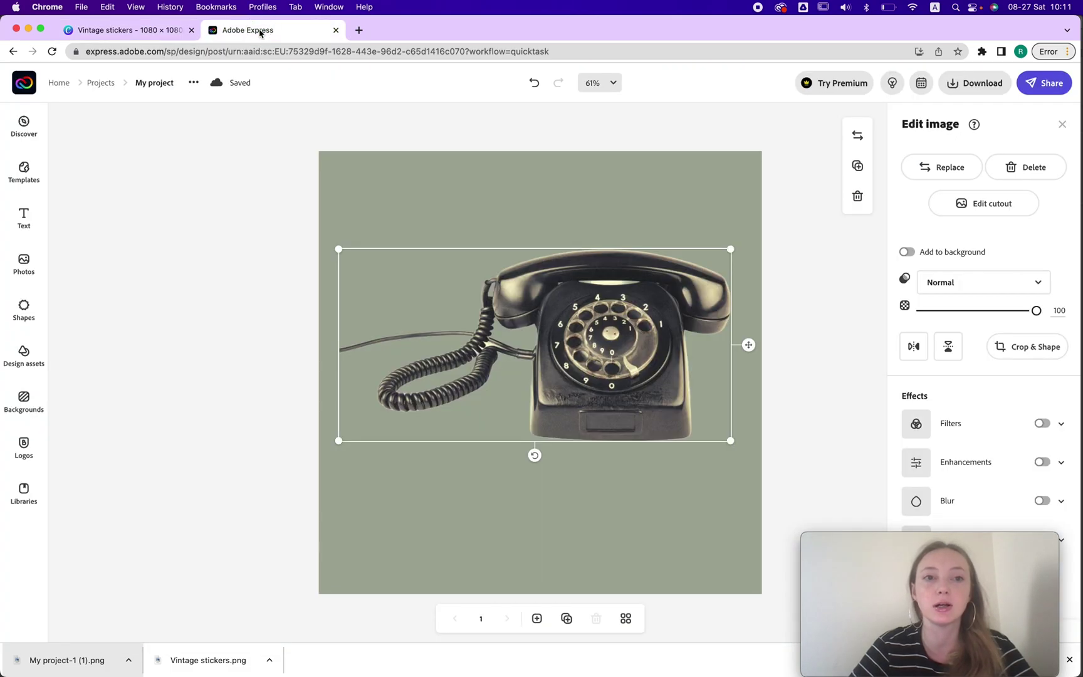
{"action": "left_click", "coordinate": [151, 29]}
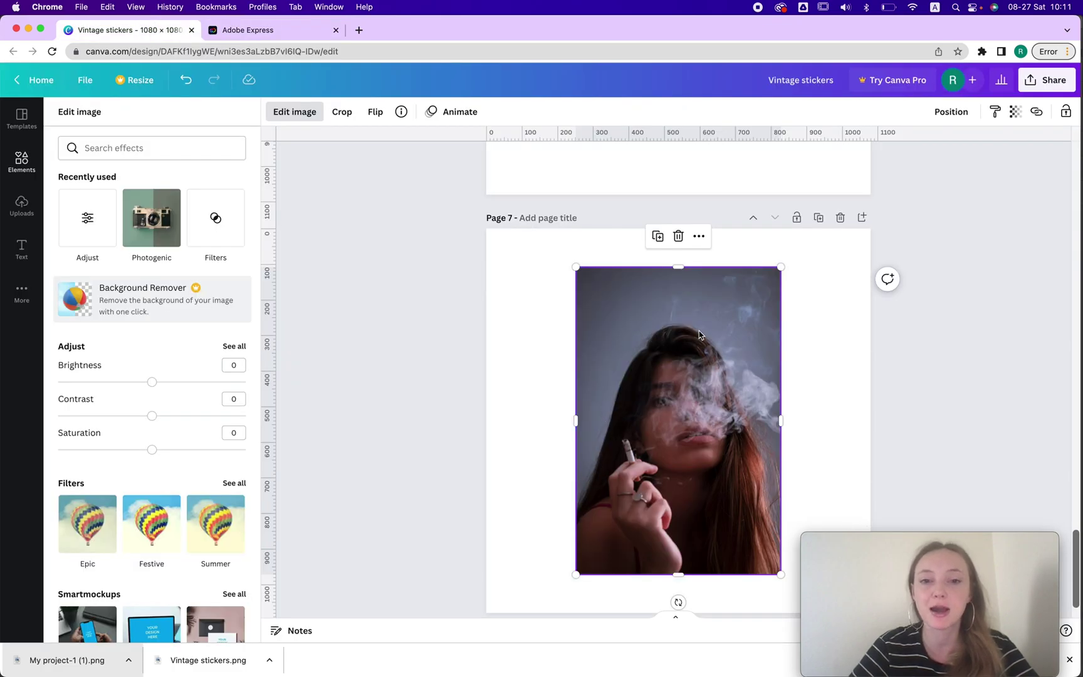
Set the photo's saturation to -100, contrast -20, fade 9, shadows 14 and warmth 24
{"action": "left_click", "coordinate": [232, 346]}
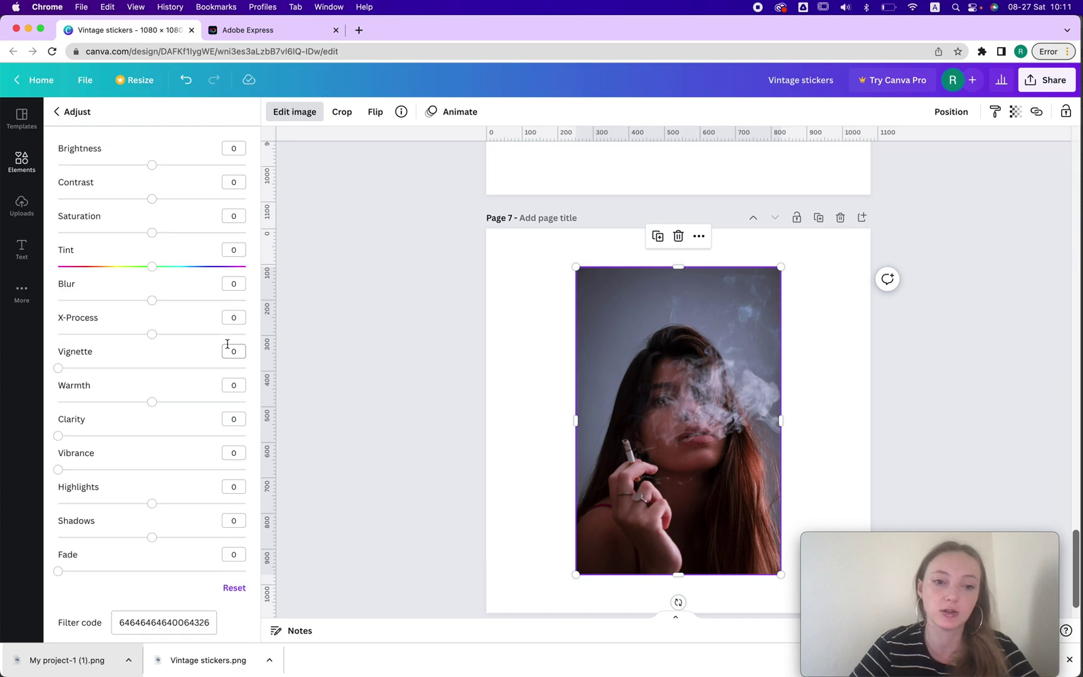
{"action": "left_click_drag", "start_coordinate": [143, 235], "coordinate": [3, 244]}
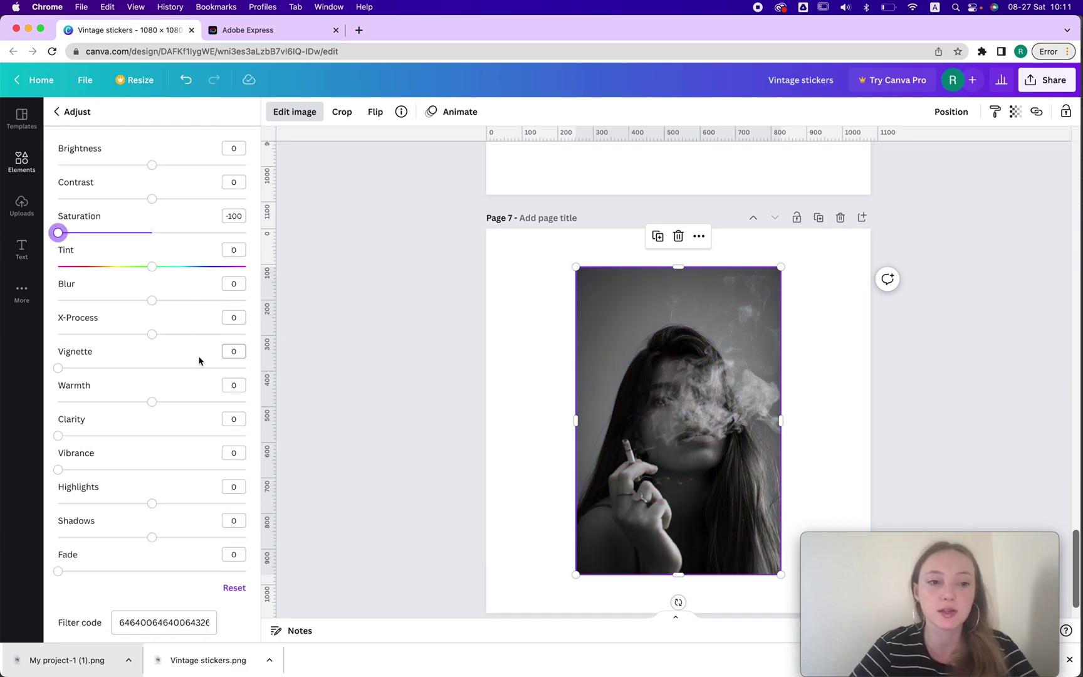
{"action": "mouse_move", "coordinate": [151, 199]}
{"action": "left_mouse_down"}
{"action": "mouse_move", "coordinate": [167, 198]}
{"action": "mouse_move", "coordinate": [133, 197]}
{"action": "left_mouse_up"}
{"action": "left_click", "coordinate": [76, 571]}
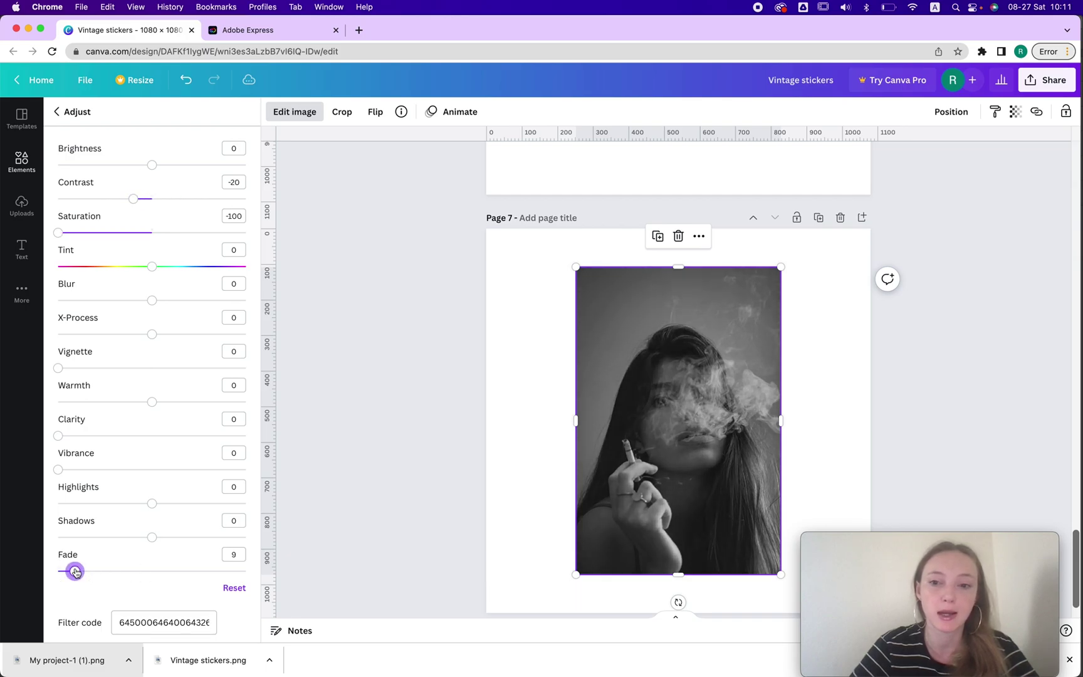
{"action": "mouse_move", "coordinate": [152, 537]}
{"action": "left_mouse_down"}
{"action": "mouse_move", "coordinate": [139, 536]}
{"action": "mouse_move", "coordinate": [217, 534]}
{"action": "mouse_move", "coordinate": [165, 537]}
{"action": "left_mouse_up"}
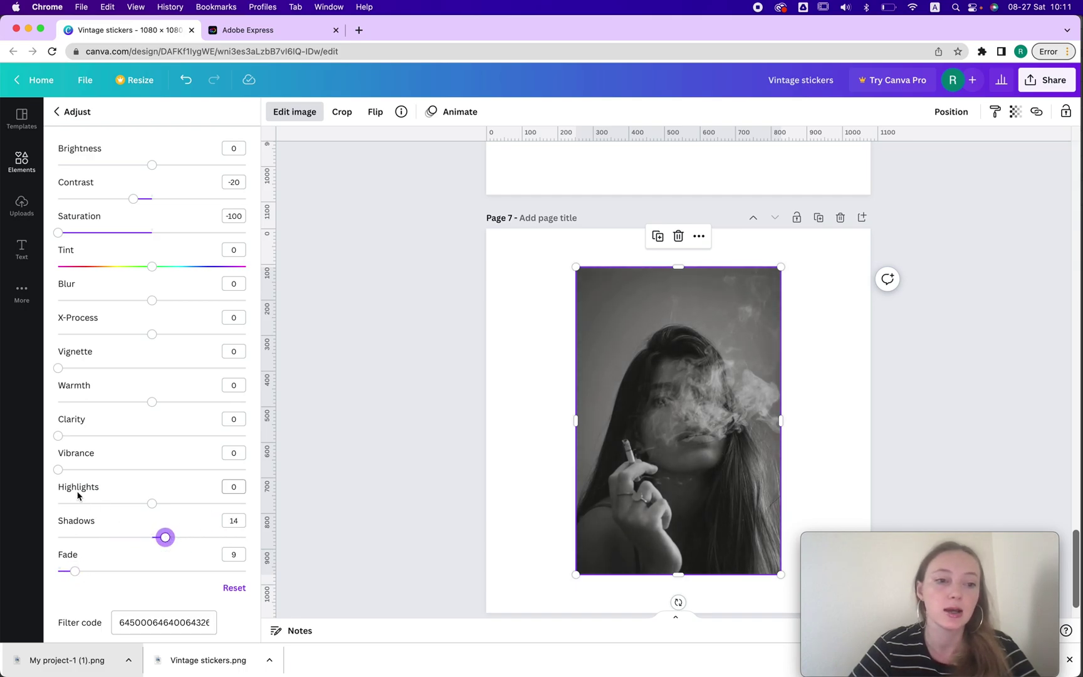
{"action": "mouse_move", "coordinate": [156, 404]}
{"action": "left_mouse_down"}
{"action": "mouse_move", "coordinate": [191, 402]}
{"action": "mouse_move", "coordinate": [124, 403]}
{"action": "mouse_move", "coordinate": [176, 407]}
{"action": "left_mouse_up"}
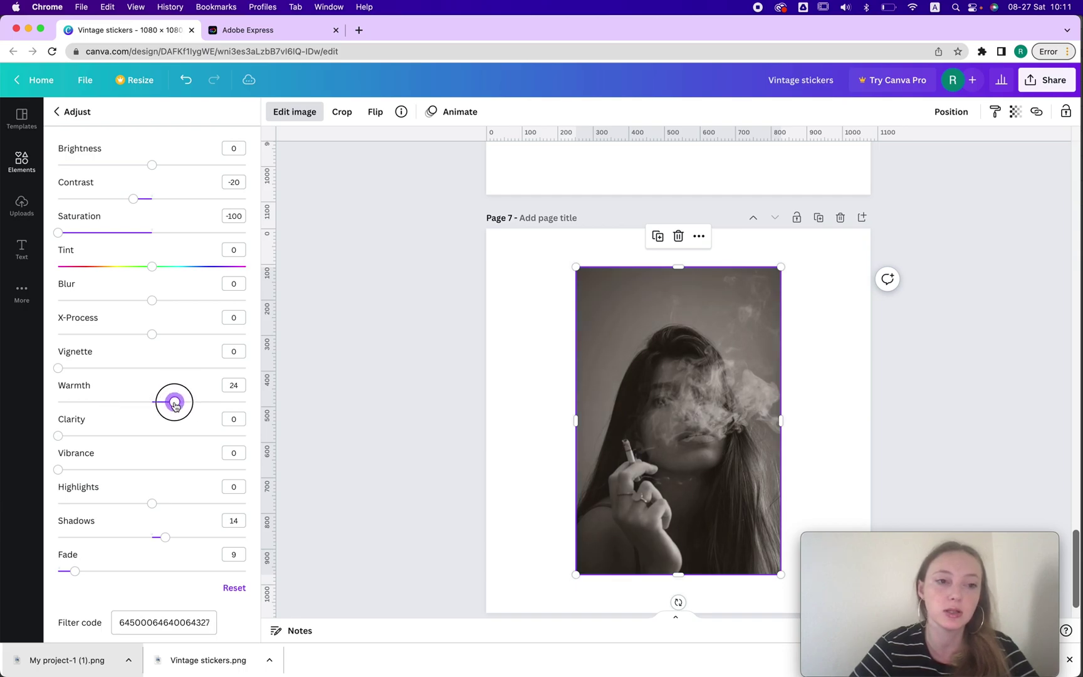
Add blur 1 and vignette 16, leave cross-processing off, and deselect the photo
{"action": "mouse_move", "coordinate": [152, 300]}
{"action": "left_mouse_down"}
{"action": "mouse_move", "coordinate": [176, 298]}
{"action": "mouse_move", "coordinate": [151, 297]}
{"action": "left_mouse_up"}
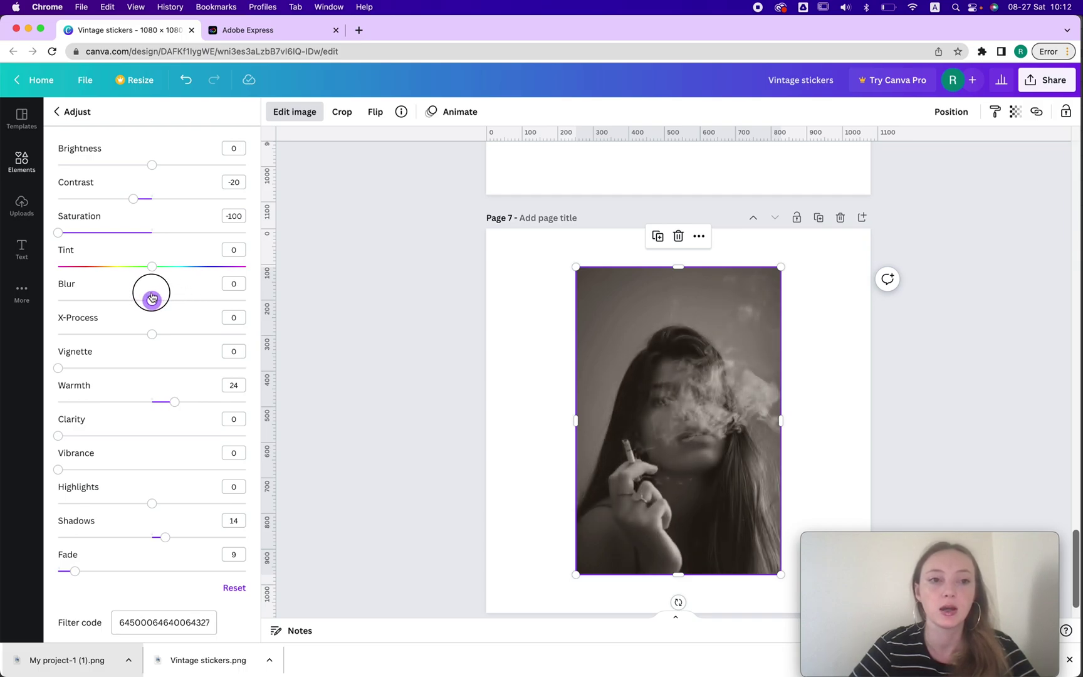
{"action": "left_click_drag", "start_coordinate": [152, 299], "coordinate": [153, 299]}
{"action": "left_click_drag", "start_coordinate": [59, 368], "coordinate": [90, 356]}
{"action": "mouse_move", "coordinate": [152, 333]}
{"action": "left_mouse_down"}
{"action": "mouse_move", "coordinate": [252, 332]}
{"action": "mouse_move", "coordinate": [104, 336]}
{"action": "mouse_move", "coordinate": [156, 339]}
{"action": "left_mouse_up"}
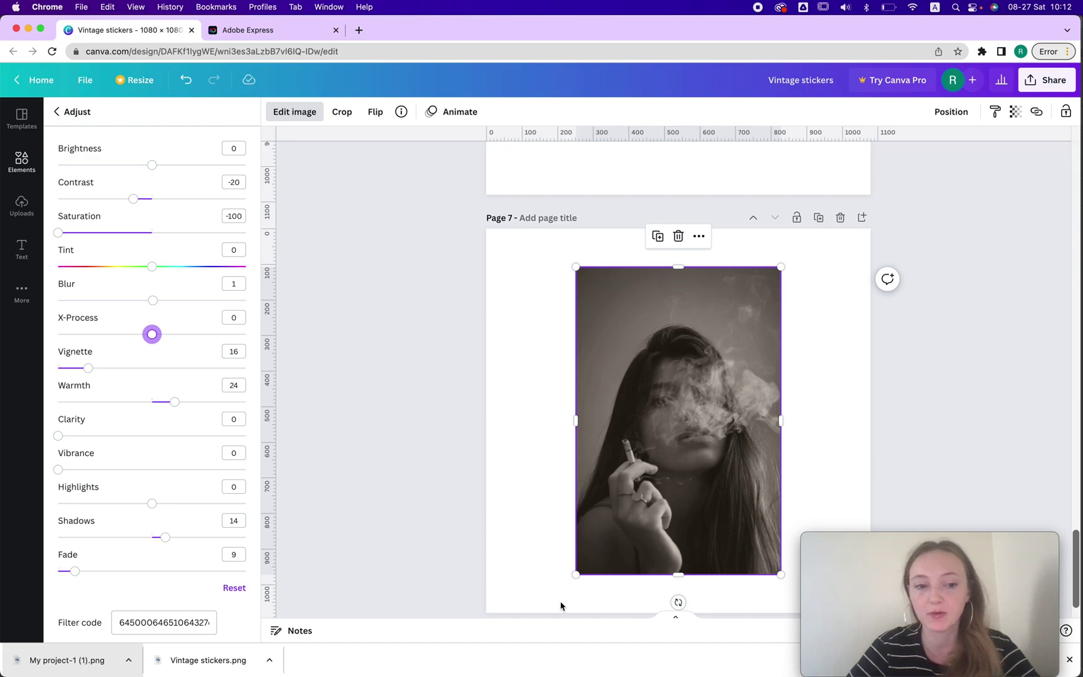
{"action": "left_click", "coordinate": [151, 624]}
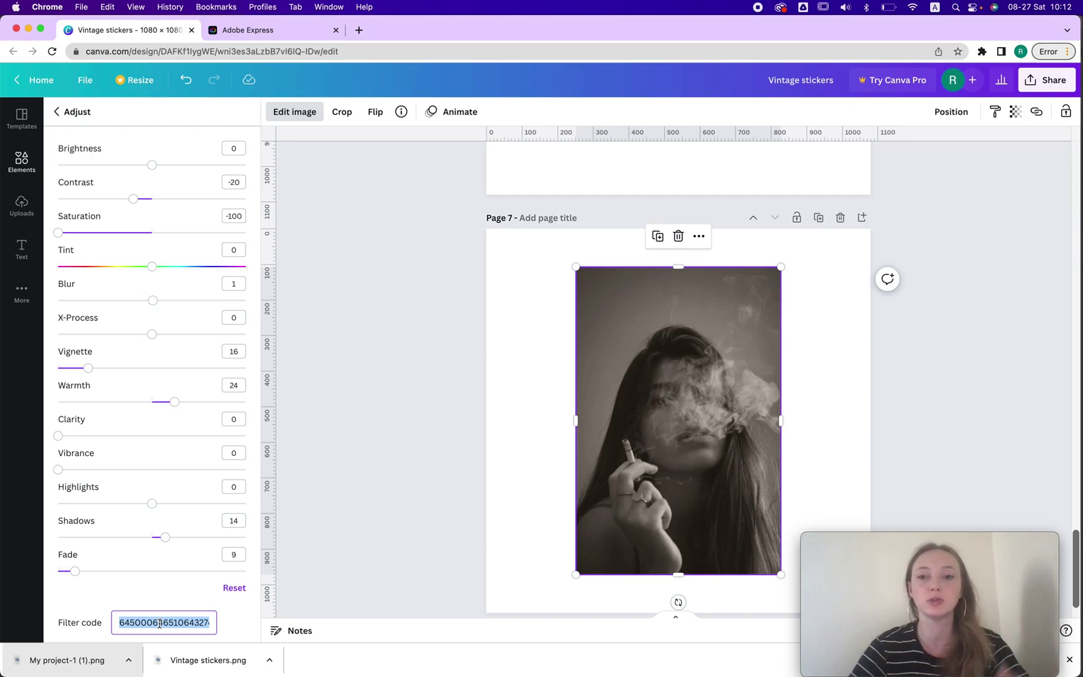
{"action": "left_click", "coordinate": [499, 381]}
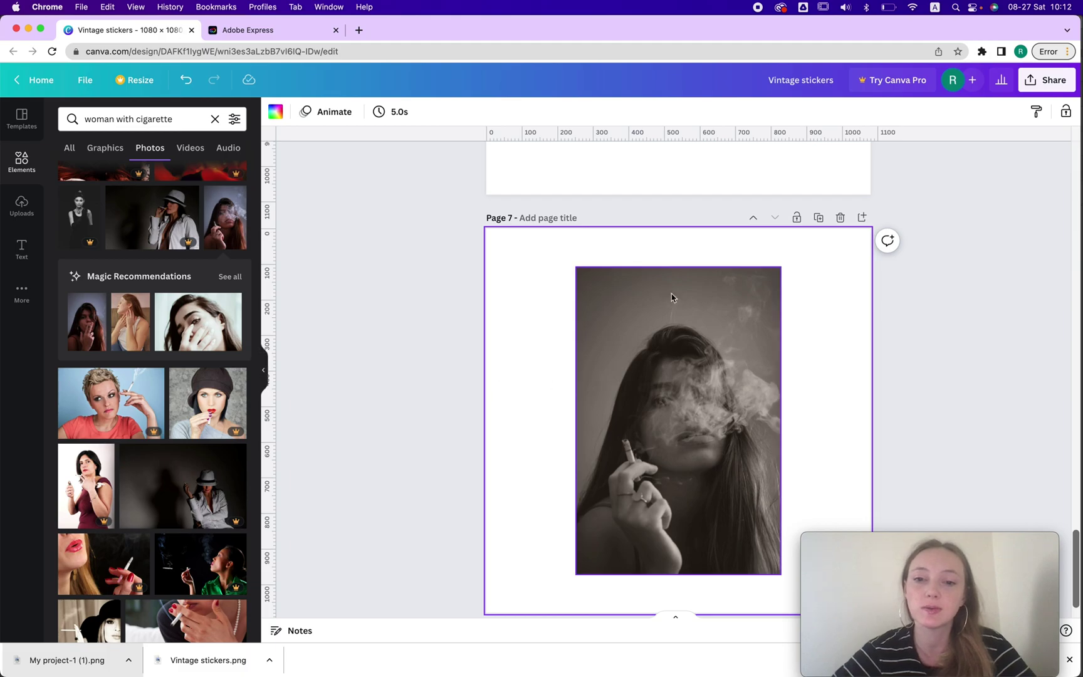
Search Elements for 'washi tape' and filter the results to free items
{"action": "left_click", "coordinate": [121, 118]}
{"action": "triple_click", "coordinate": [121, 118]}
{"action": "type", "text": "washi tape"}
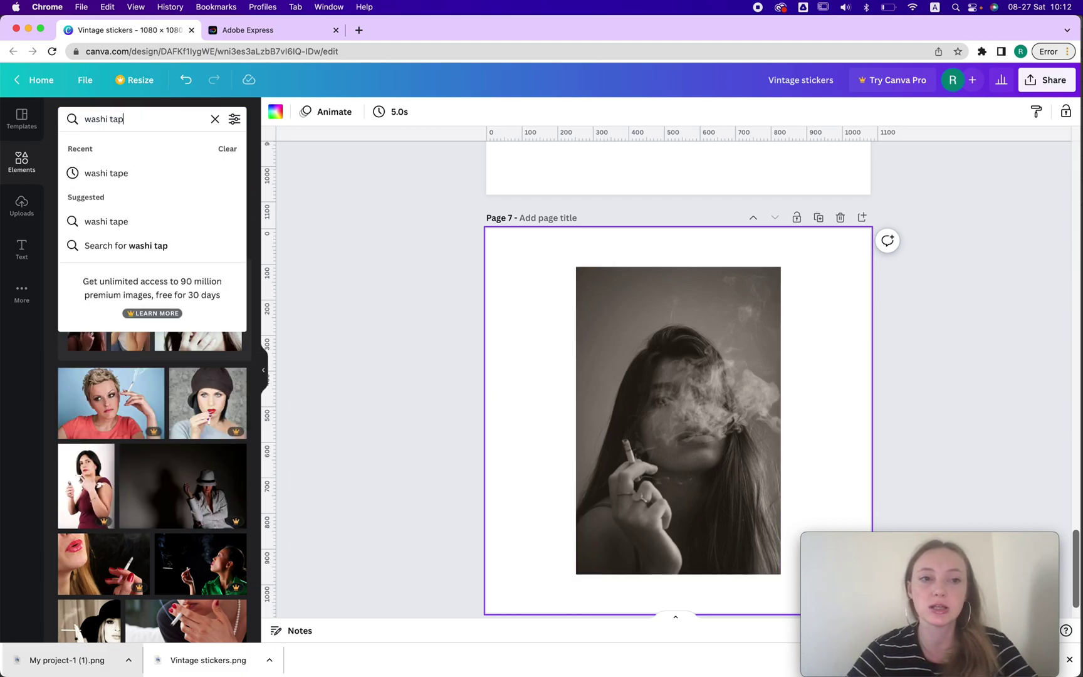
{"action": "key", "text": "Return"}
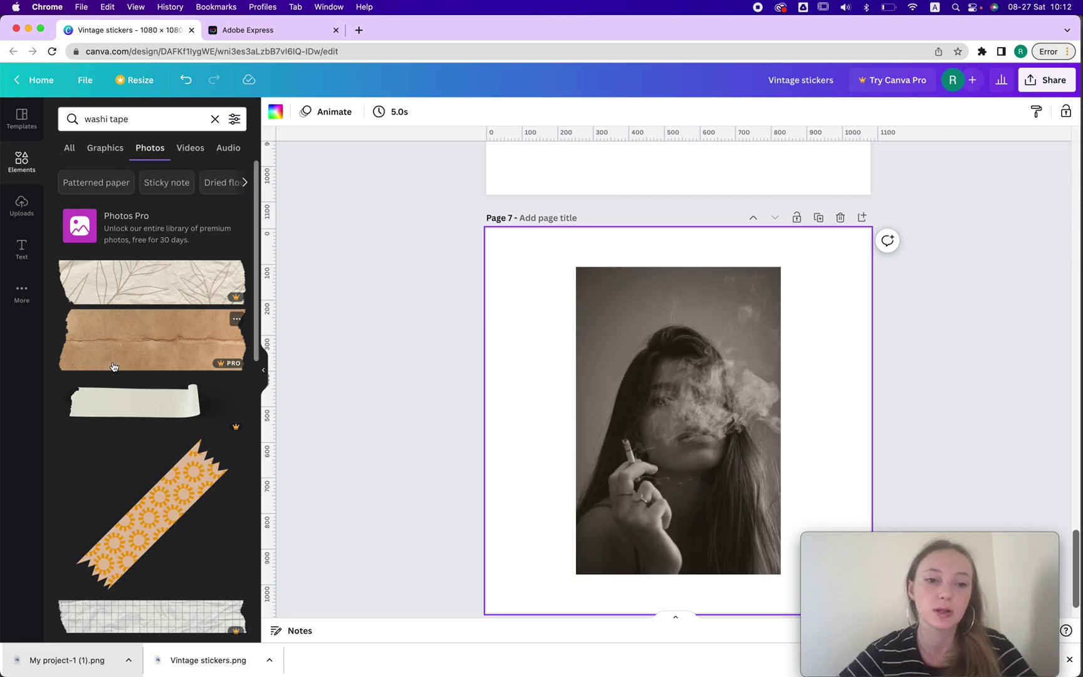
{"action": "left_click", "coordinate": [235, 118]}
{"action": "left_click", "coordinate": [79, 434]}
{"action": "left_click", "coordinate": [140, 478]}
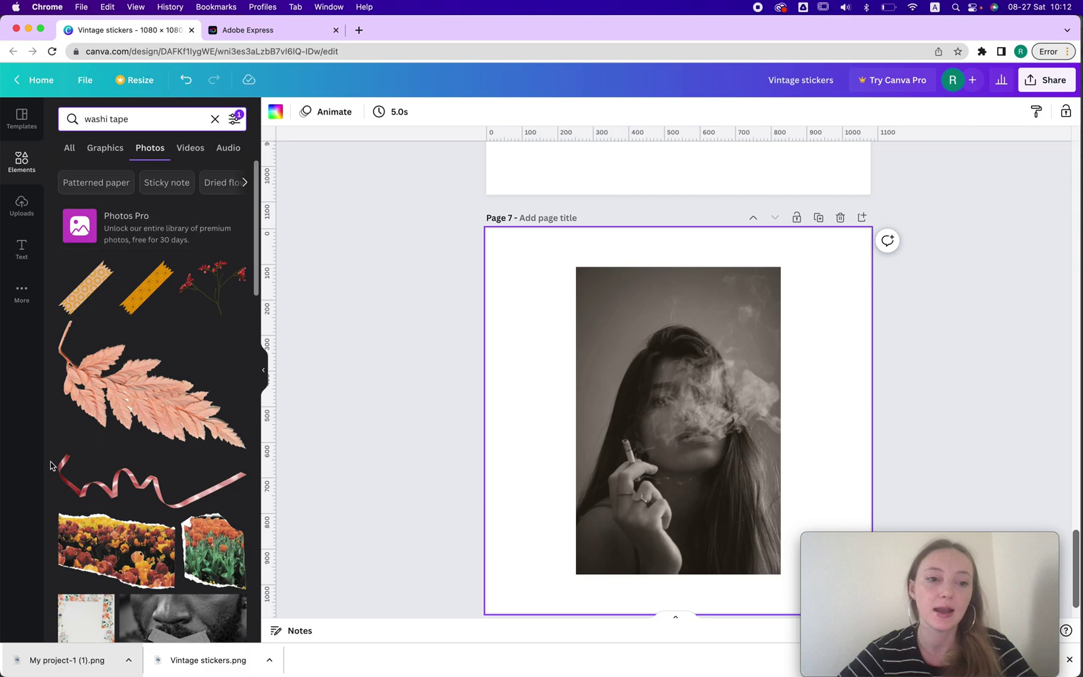
Add the first washi tape photo, shrink it, and lay it horizontally across the portrait's top edge
{"action": "scroll", "coordinate": [85, 483], "scroll_direction": "down", "scroll_amount": 3}
{"action": "scroll", "coordinate": [86, 482], "scroll_direction": "up", "scroll_amount": 2}
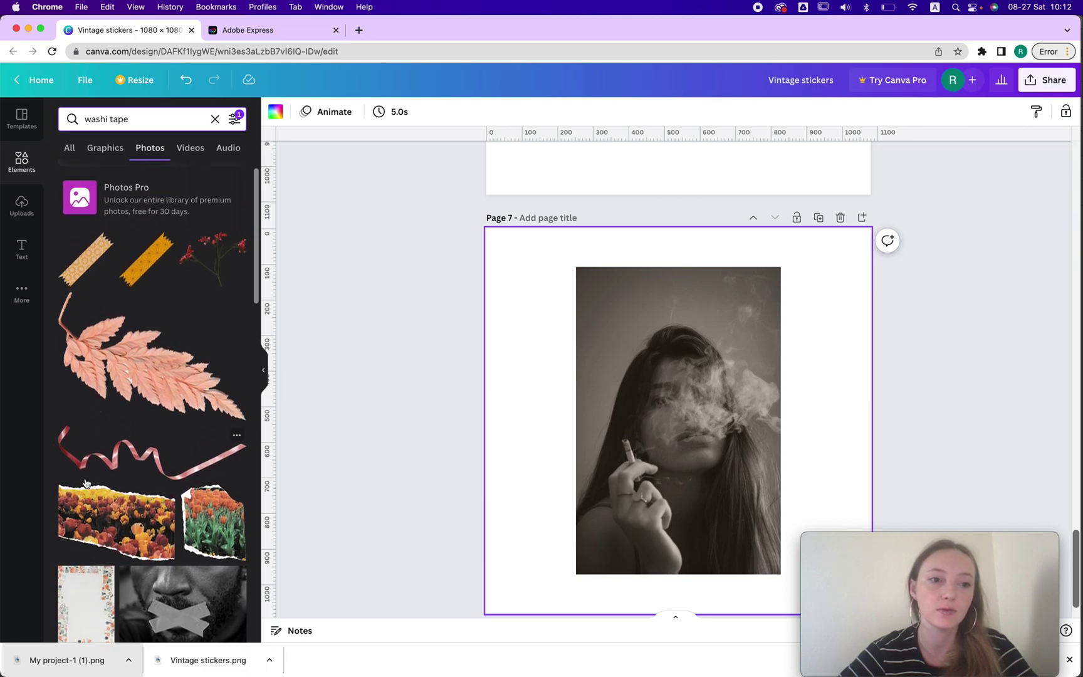
{"action": "left_click", "coordinate": [85, 259]}
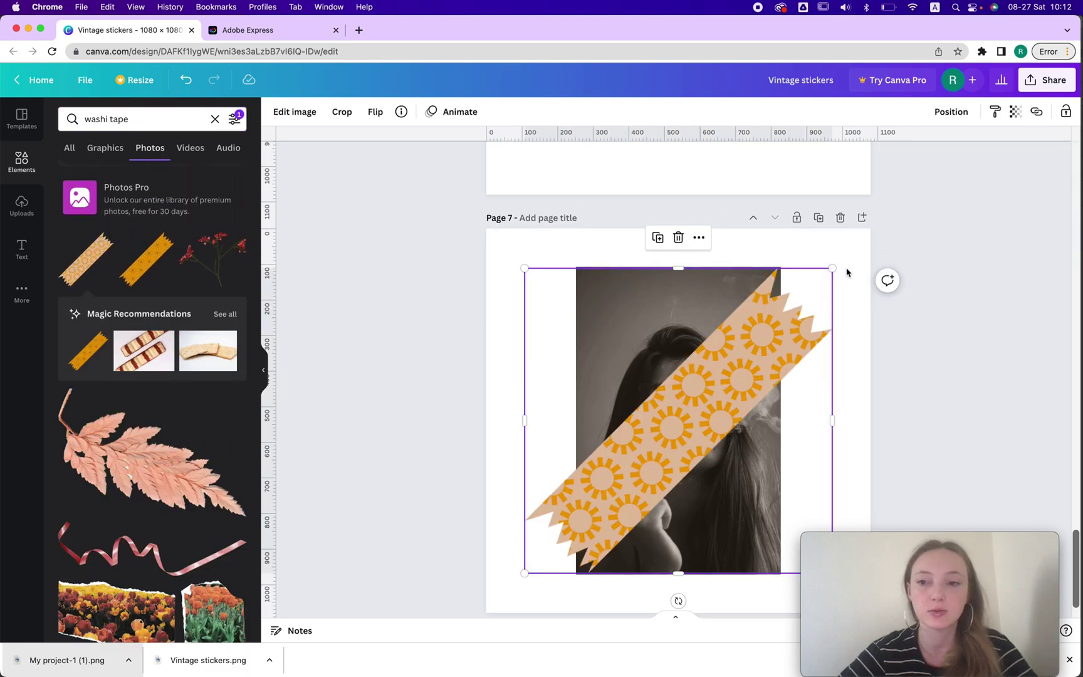
{"action": "left_click_drag", "start_coordinate": [831, 270], "coordinate": [683, 266]}
{"action": "left_click_drag", "start_coordinate": [677, 321], "coordinate": [639, 304]}
Lower the washi tape's saturation to -28 and its transparency to 90
{"action": "left_click", "coordinate": [294, 111]}
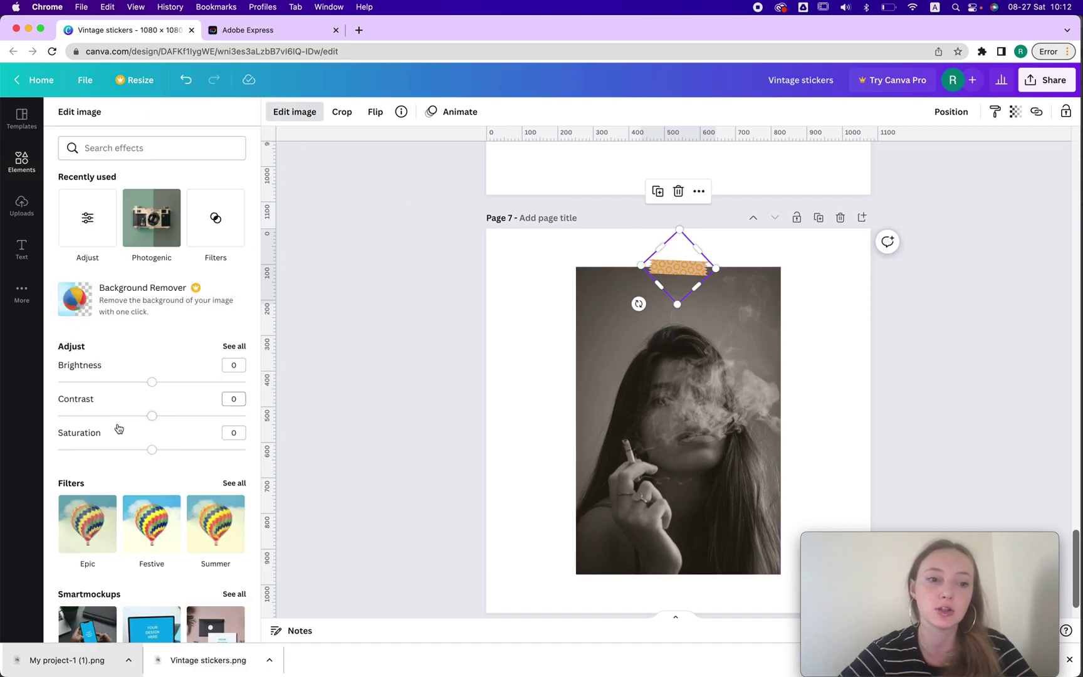
{"action": "left_click_drag", "start_coordinate": [151, 447], "coordinate": [125, 449]}
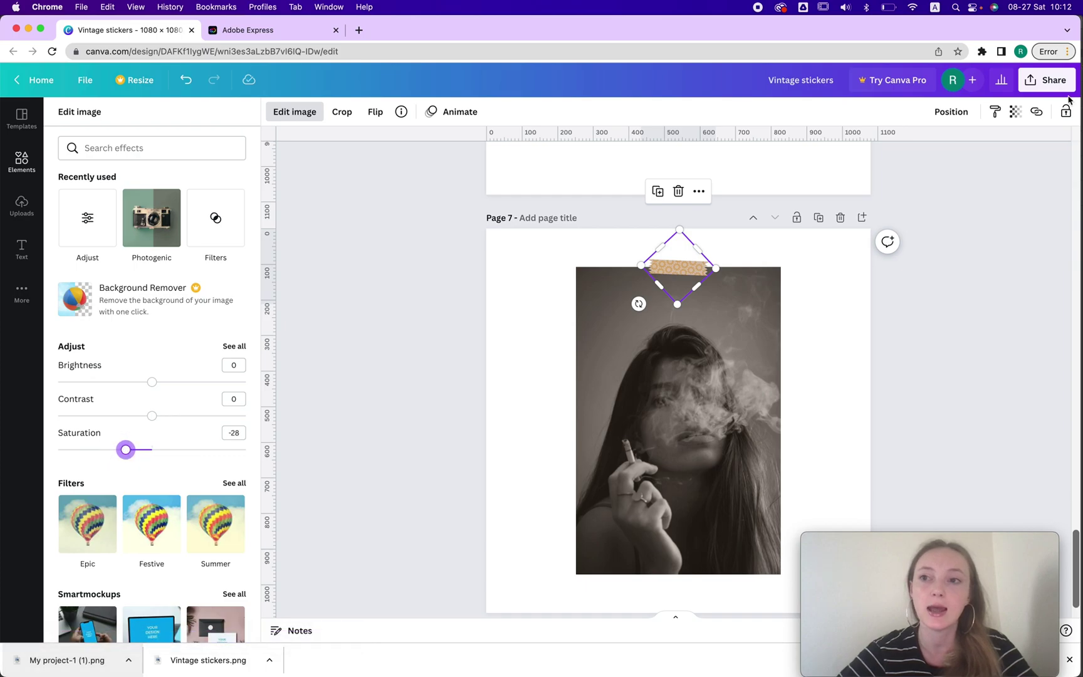
{"action": "left_click", "coordinate": [1015, 112]}
{"action": "left_click_drag", "start_coordinate": [968, 160], "coordinate": [1000, 137]}
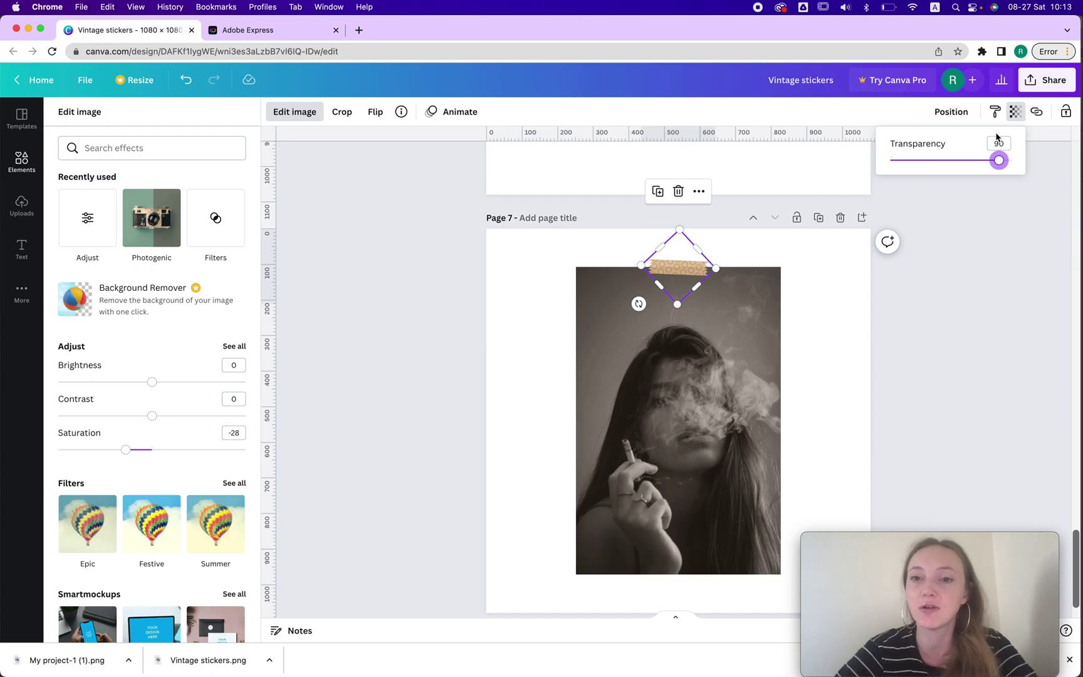
{"action": "left_click", "coordinate": [815, 161]}
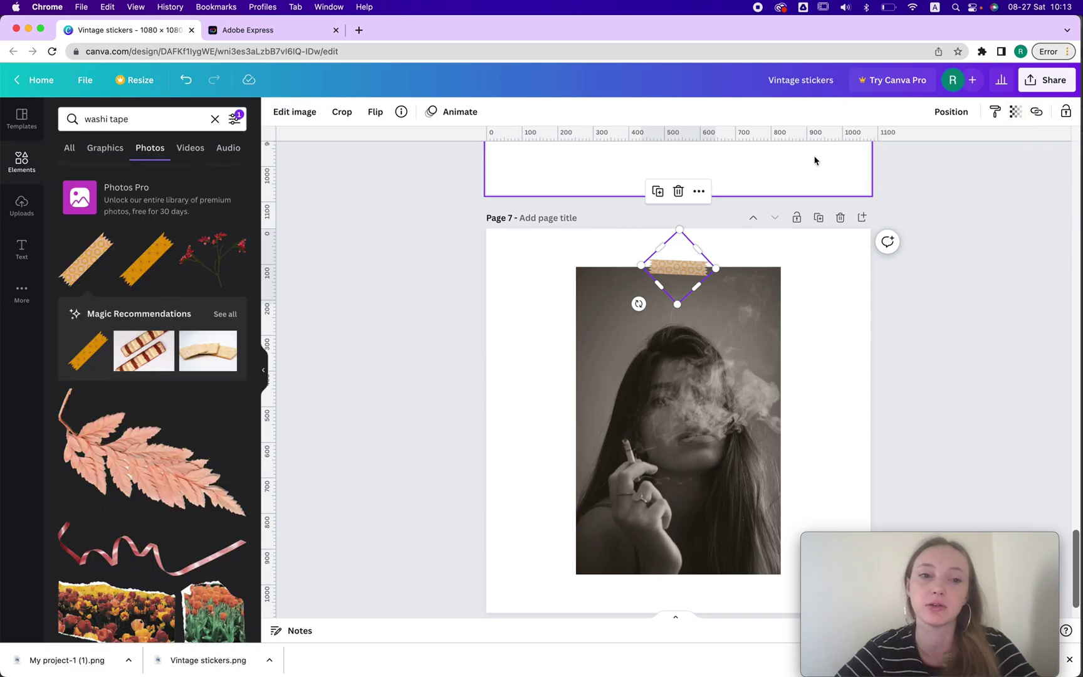
Place a shrunken red-flower sprig over the portrait's lower right, desaturated to -40
{"action": "left_click", "coordinate": [213, 257]}
{"action": "left_click_drag", "start_coordinate": [701, 479], "coordinate": [613, 467]}
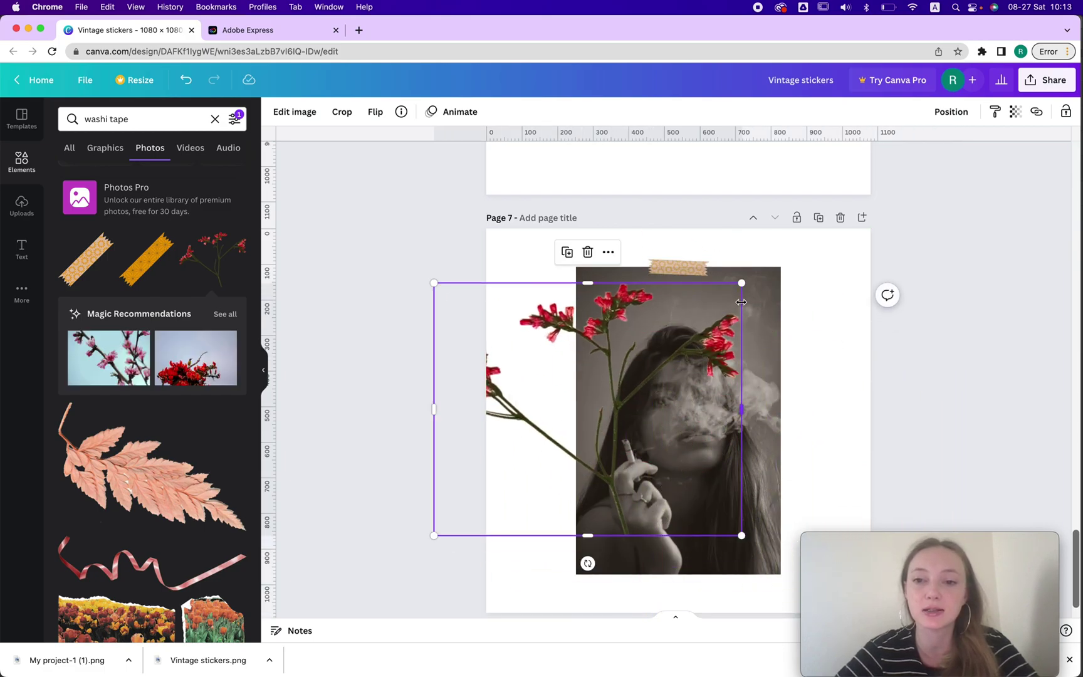
{"action": "left_click_drag", "start_coordinate": [731, 280], "coordinate": [580, 392]}
{"action": "left_click_drag", "start_coordinate": [549, 433], "coordinate": [792, 462]}
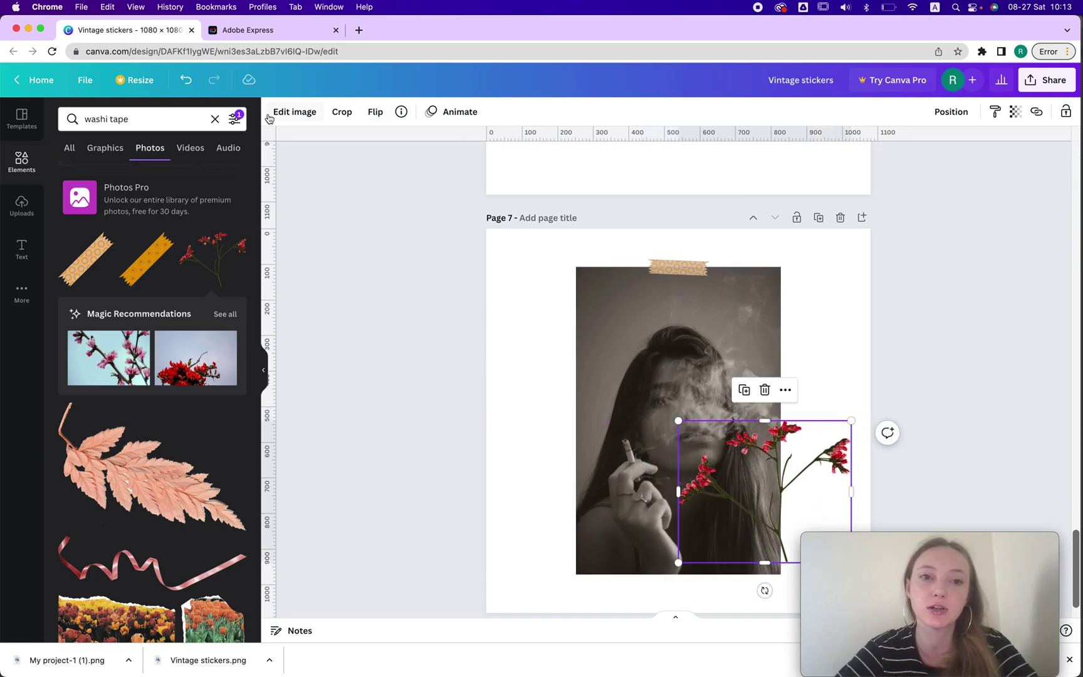
{"action": "left_click", "coordinate": [290, 112]}
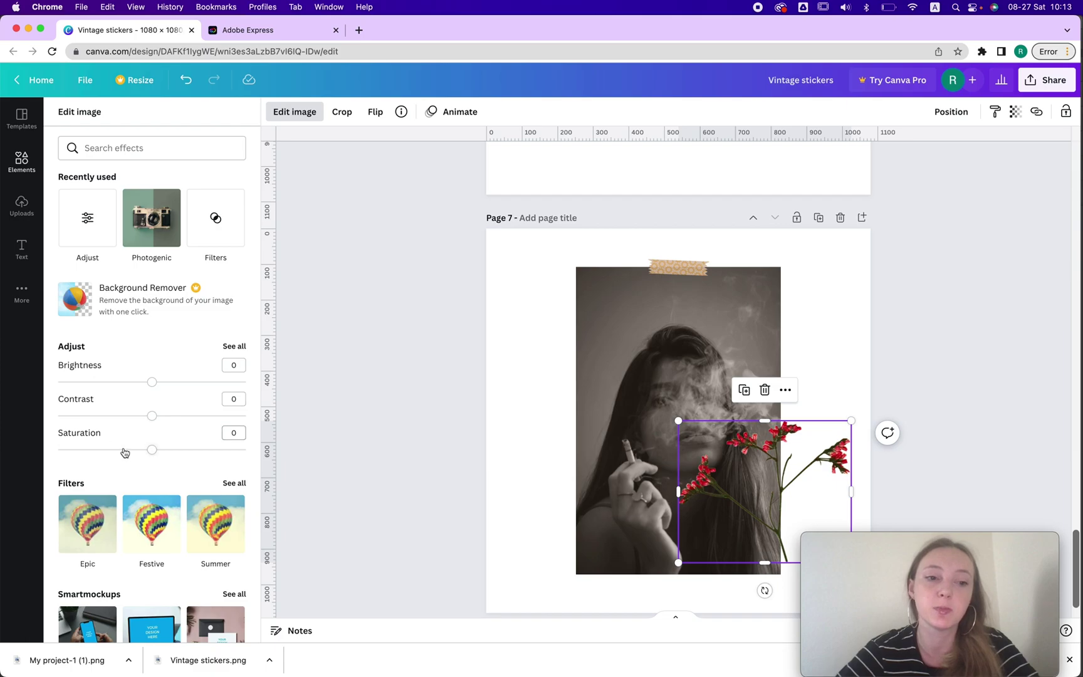
{"action": "left_click_drag", "start_coordinate": [135, 454], "coordinate": [115, 435]}
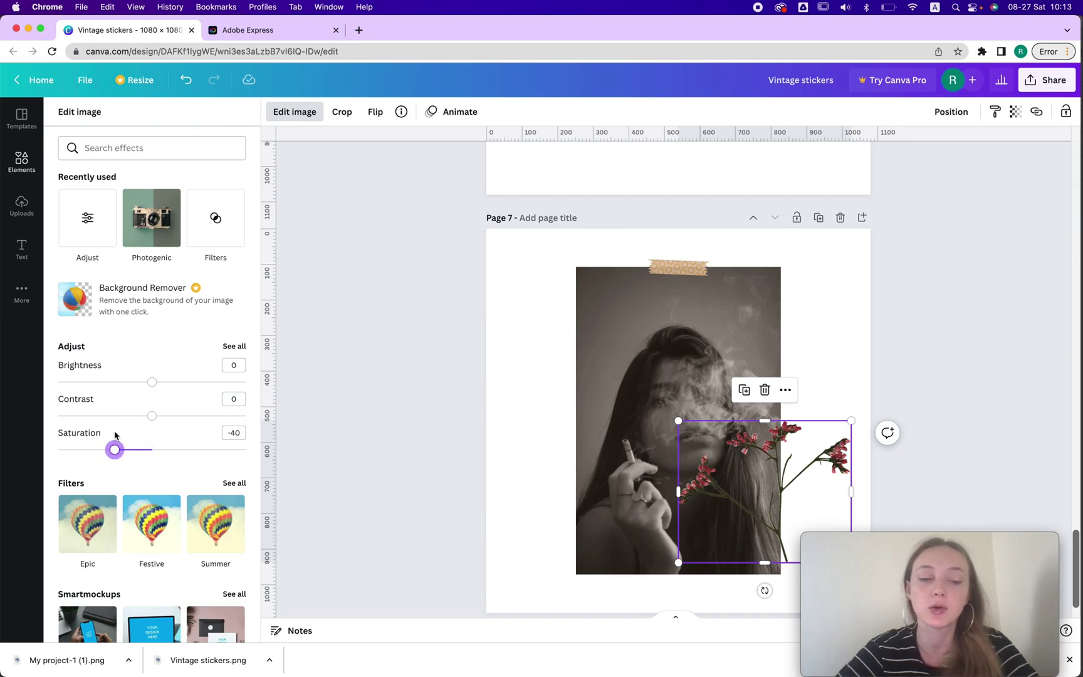
{"action": "left_click", "coordinate": [904, 331]}
{"action": "left_click_drag", "start_coordinate": [807, 469], "coordinate": [805, 509]}
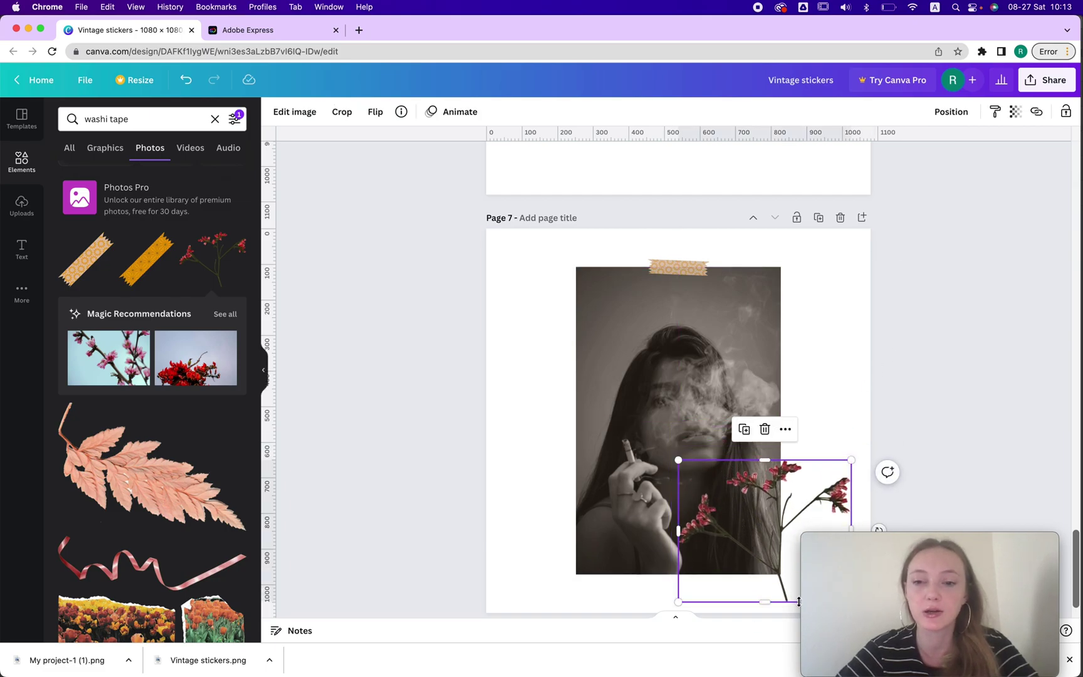
{"action": "left_click", "coordinate": [846, 400]}
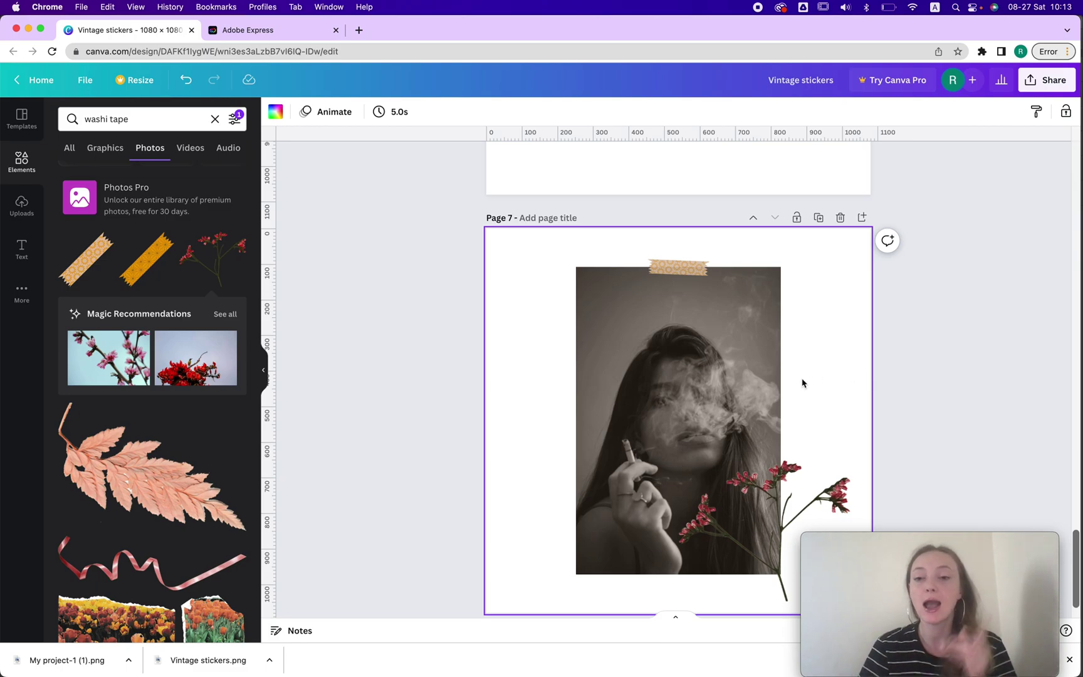
Add the torn-paper tulips along the page bottom and send them behind the portrait
{"action": "scroll", "coordinate": [802, 365], "scroll_direction": "down", "scroll_amount": 2}
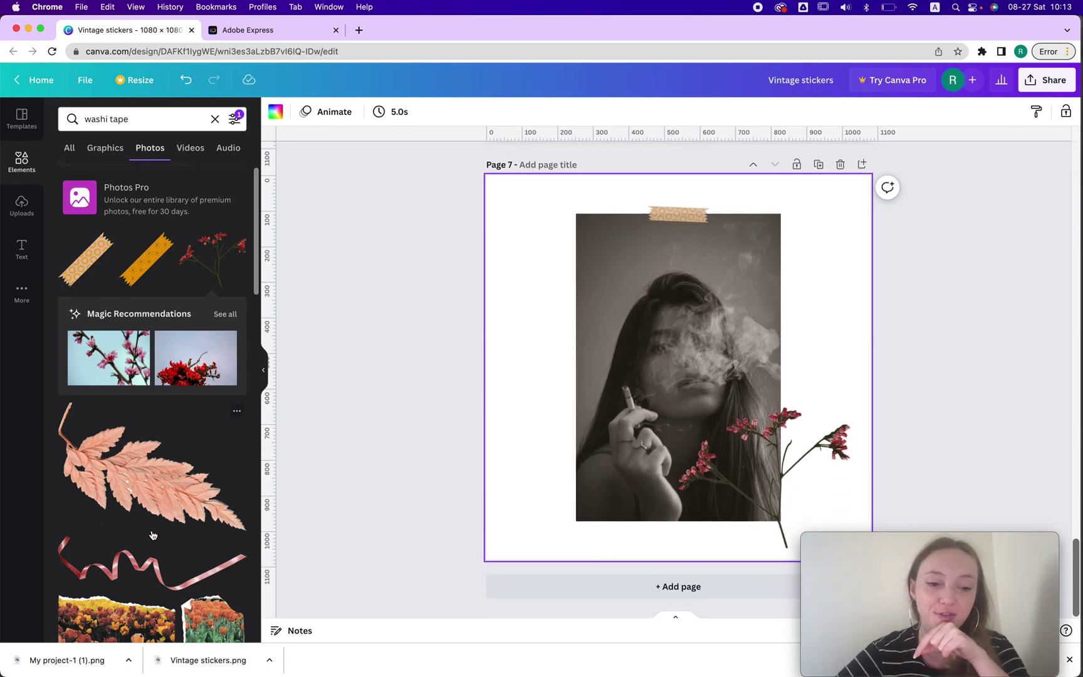
{"action": "scroll", "coordinate": [79, 320], "scroll_direction": "down", "scroll_amount": 5}
{"action": "left_click", "coordinate": [78, 320]}
{"action": "left_click_drag", "start_coordinate": [687, 453], "coordinate": [646, 578]}
{"action": "key", "text": "super+bracketleft"}
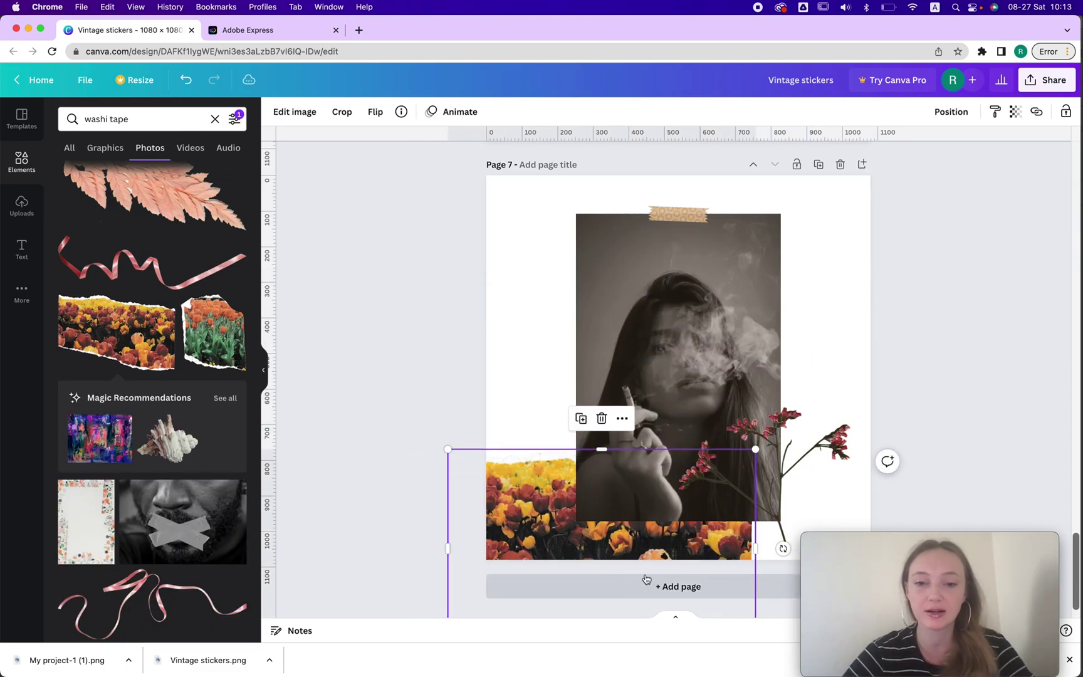
Search 'paper' and place a narrow, tilted crumpled-paper strip behind the flowers at bottom right
{"action": "triple_click", "coordinate": [141, 118]}
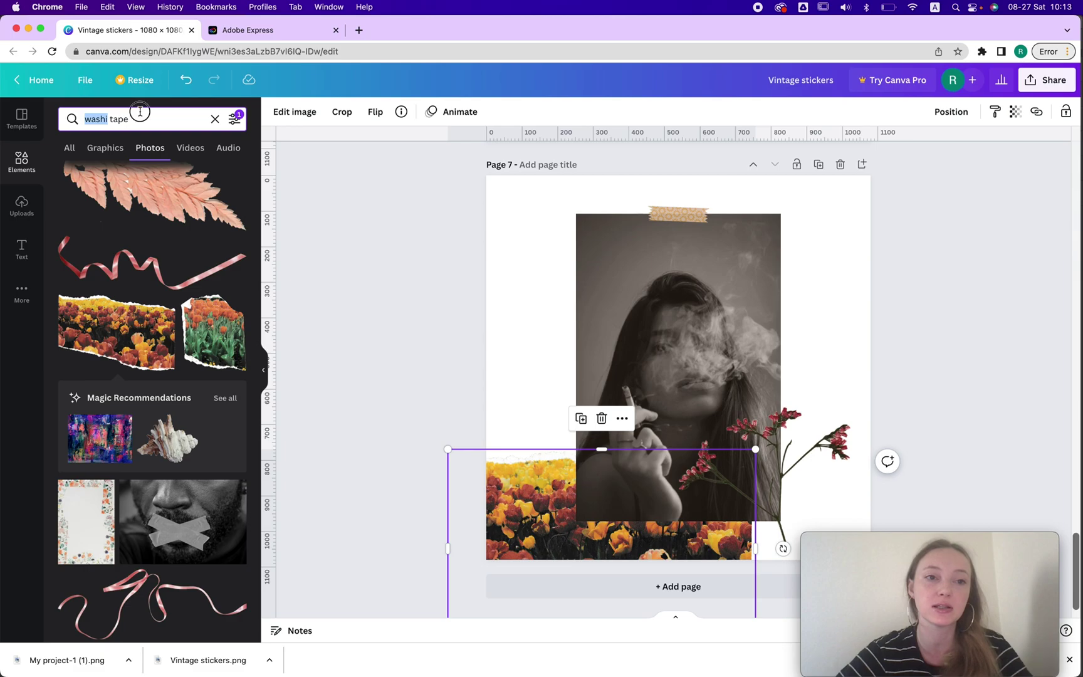
{"action": "type", "text": "paper"}
{"action": "key", "text": "Return"}
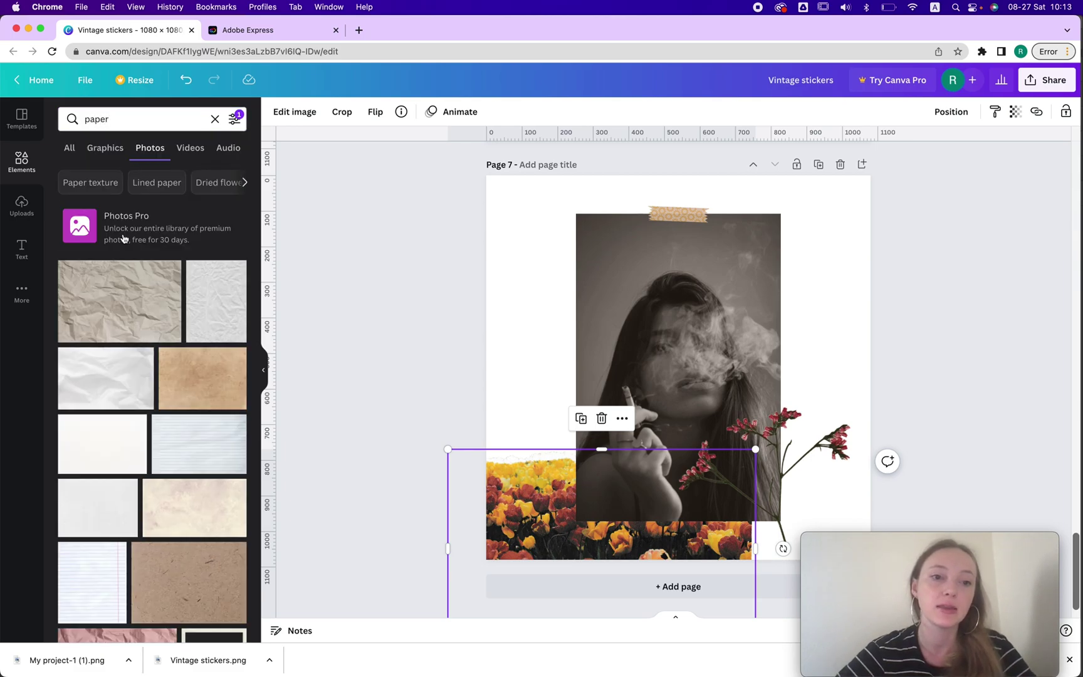
{"action": "left_click", "coordinate": [121, 285]}
{"action": "left_click_drag", "start_coordinate": [762, 314], "coordinate": [1013, 248]}
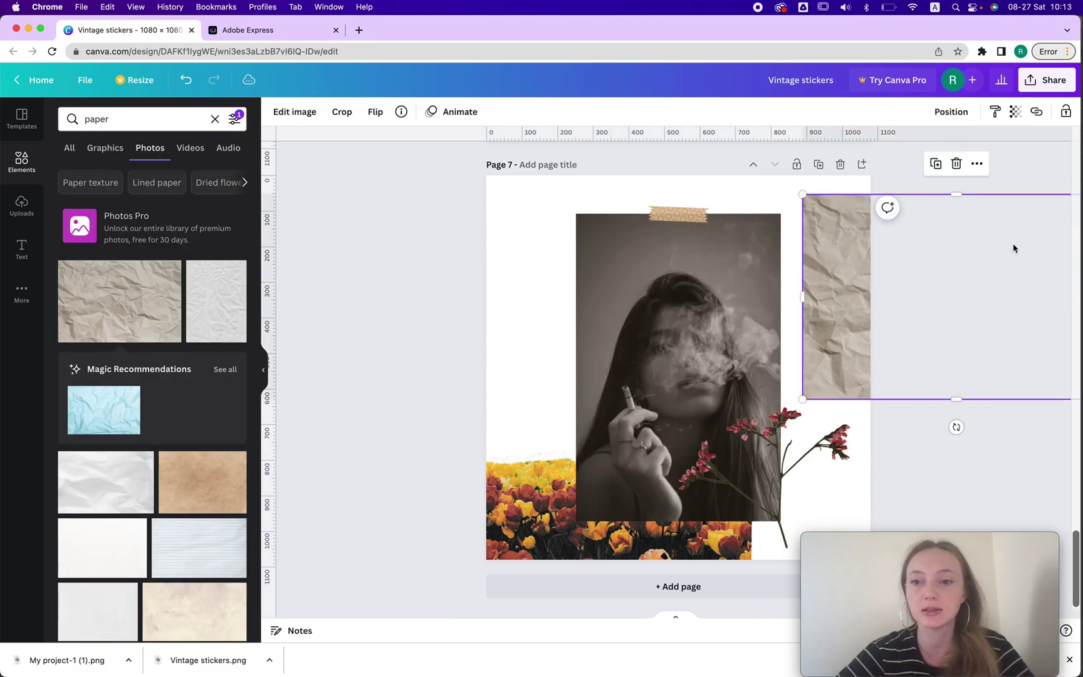
{"action": "left_click_drag", "start_coordinate": [804, 306], "coordinate": [723, 312]}
{"action": "left_click_drag", "start_coordinate": [813, 312], "coordinate": [699, 364]}
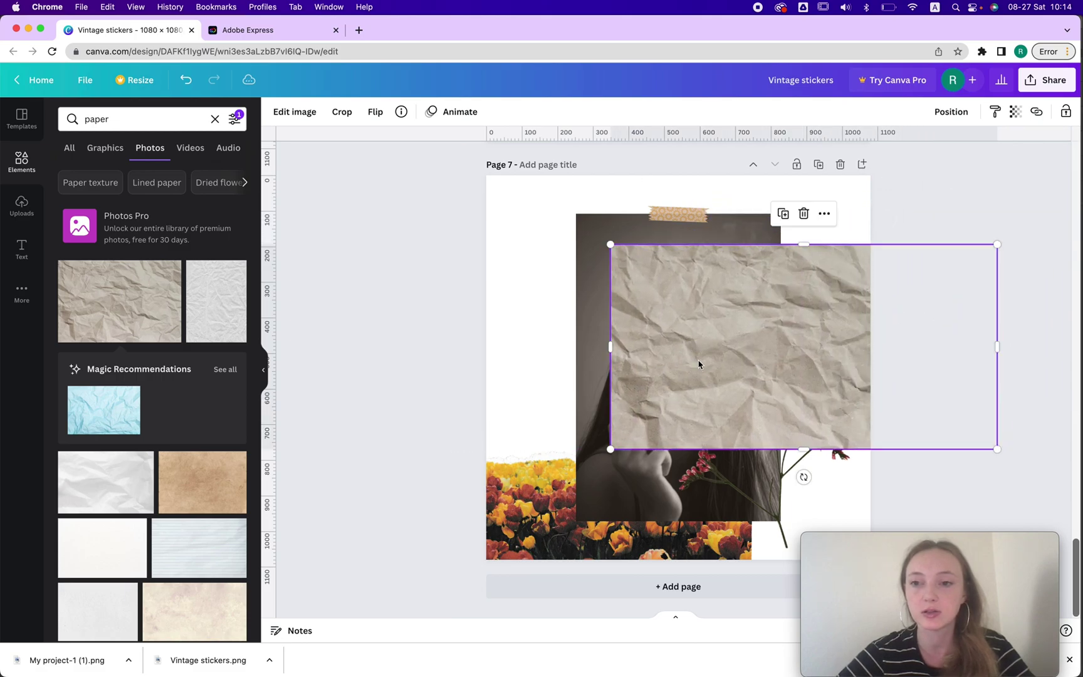
{"action": "left_click_drag", "start_coordinate": [993, 339], "coordinate": [671, 344]}
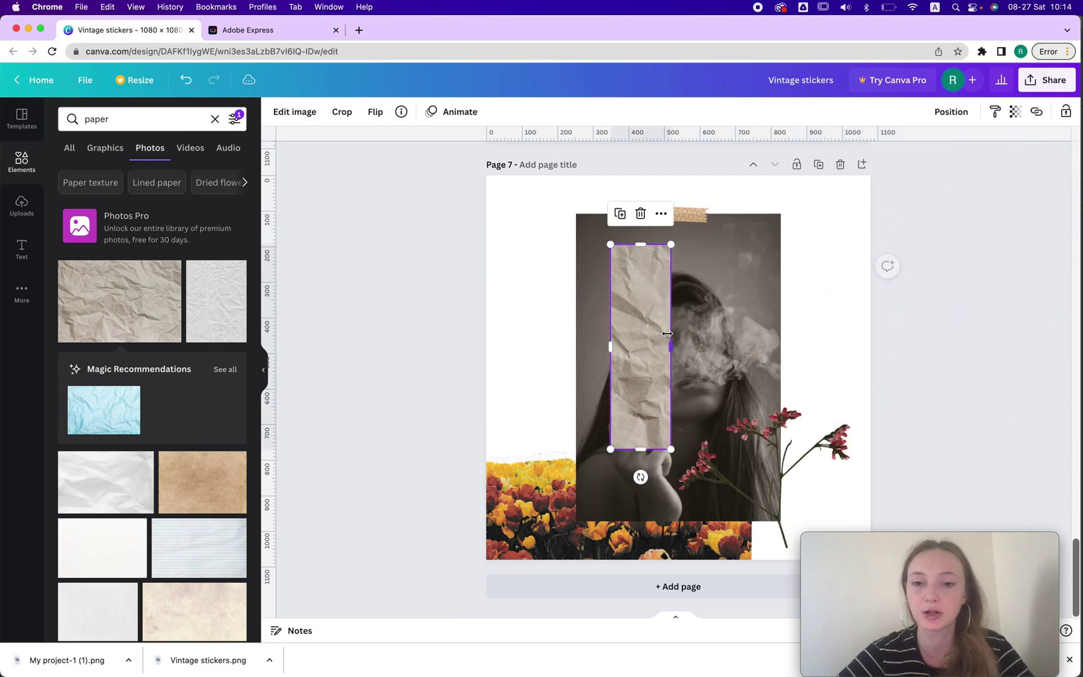
{"action": "left_click_drag", "start_coordinate": [639, 479], "coordinate": [593, 470]}
{"action": "left_click_drag", "start_coordinate": [687, 361], "coordinate": [769, 503]}
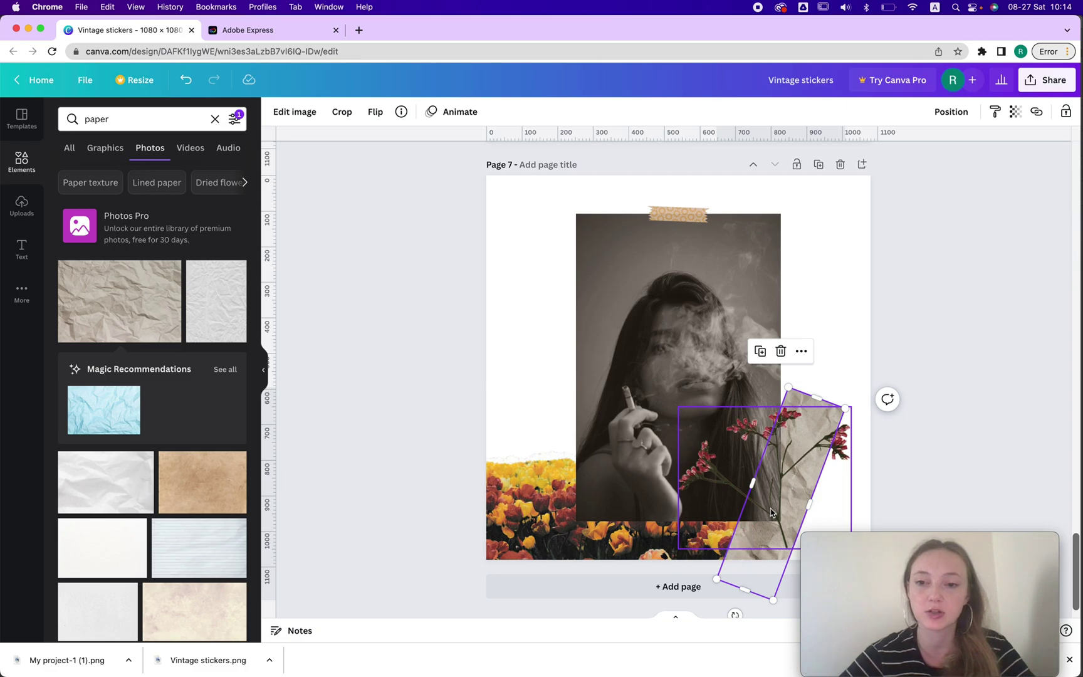
{"action": "left_click", "coordinate": [953, 440]}
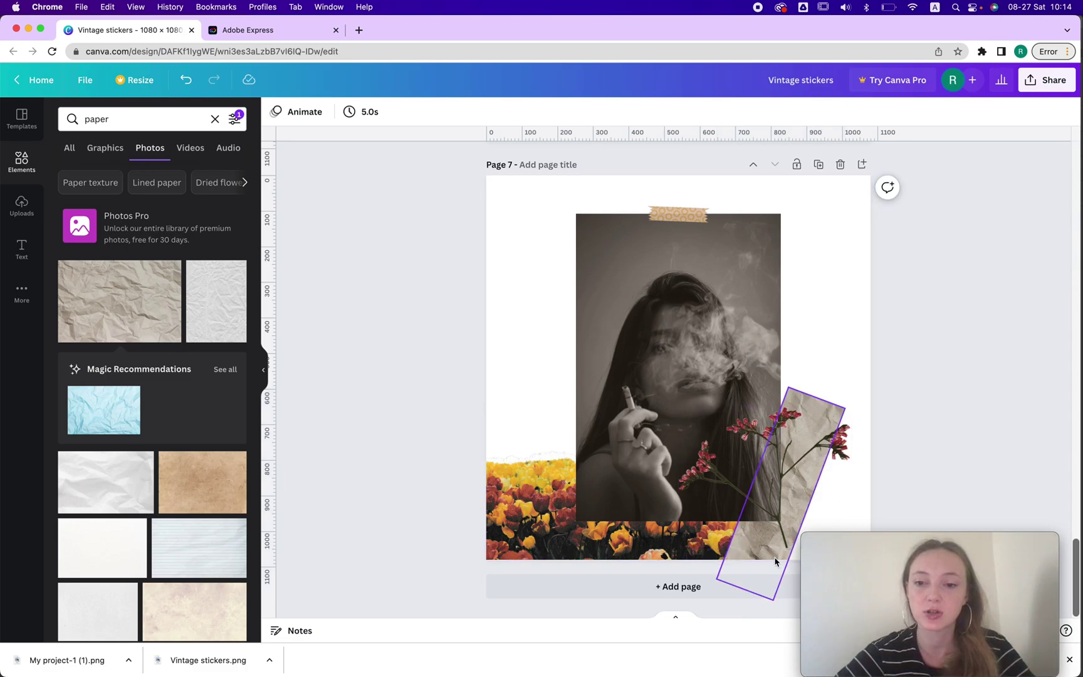
{"action": "left_click", "coordinate": [757, 514]}
{"action": "scroll", "coordinate": [718, 202], "scroll_direction": "up", "scroll_amount": 20}
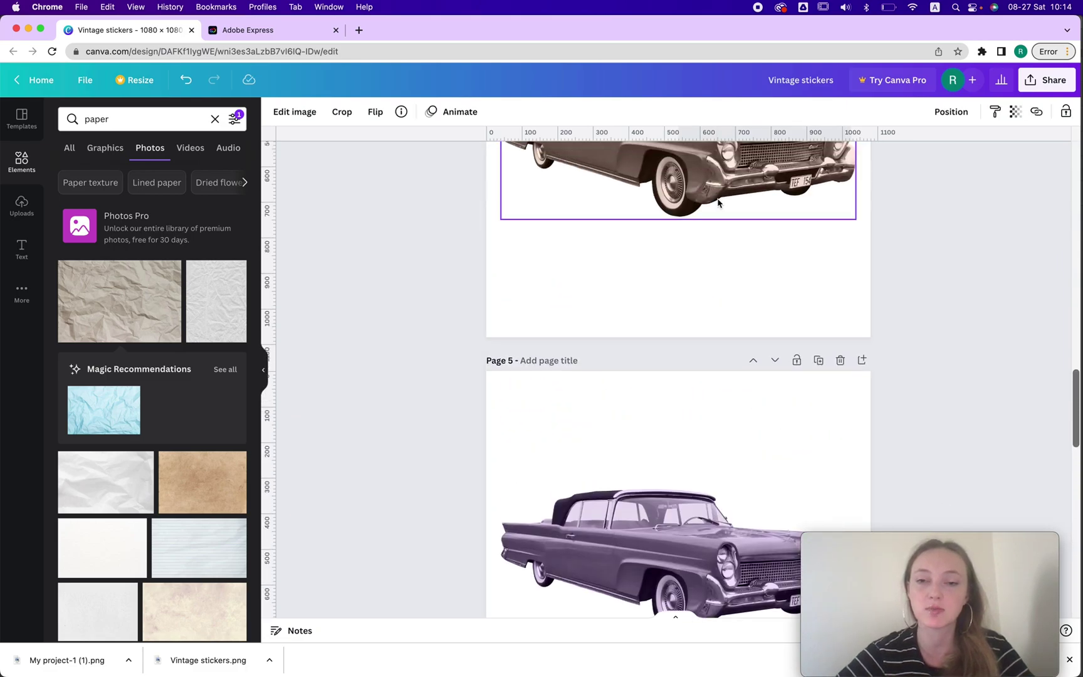
Shift the tilted paper along Page 1's left side and delete the red and teal car stickers
{"action": "left_click_drag", "start_coordinate": [718, 196], "coordinate": [513, 197]}
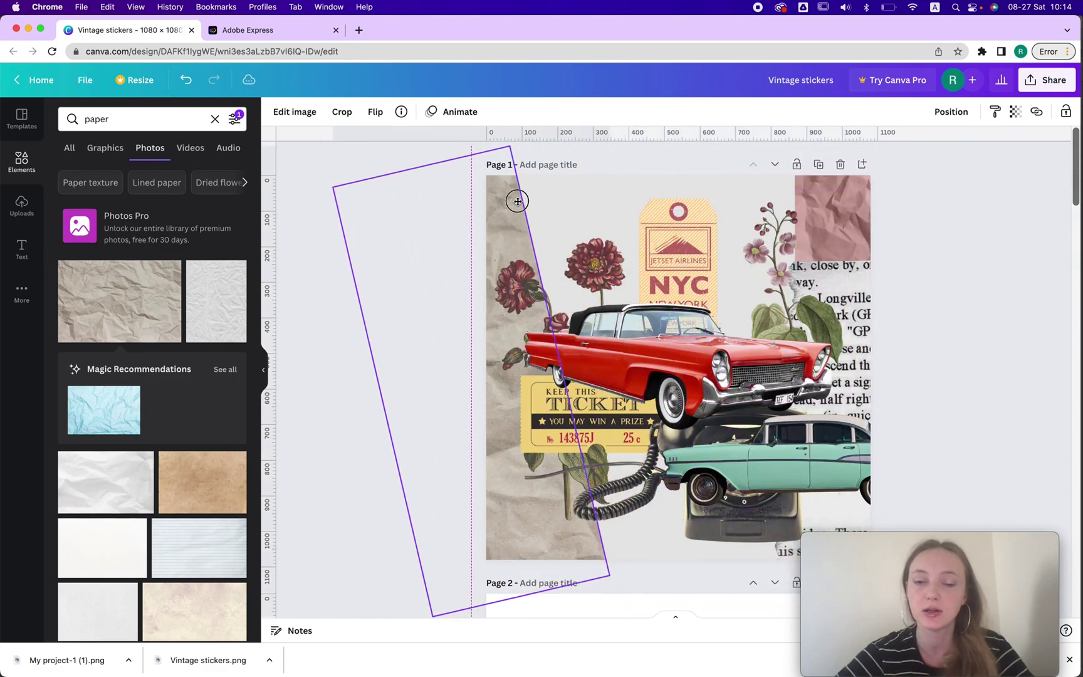
{"action": "left_click", "coordinate": [853, 191]}
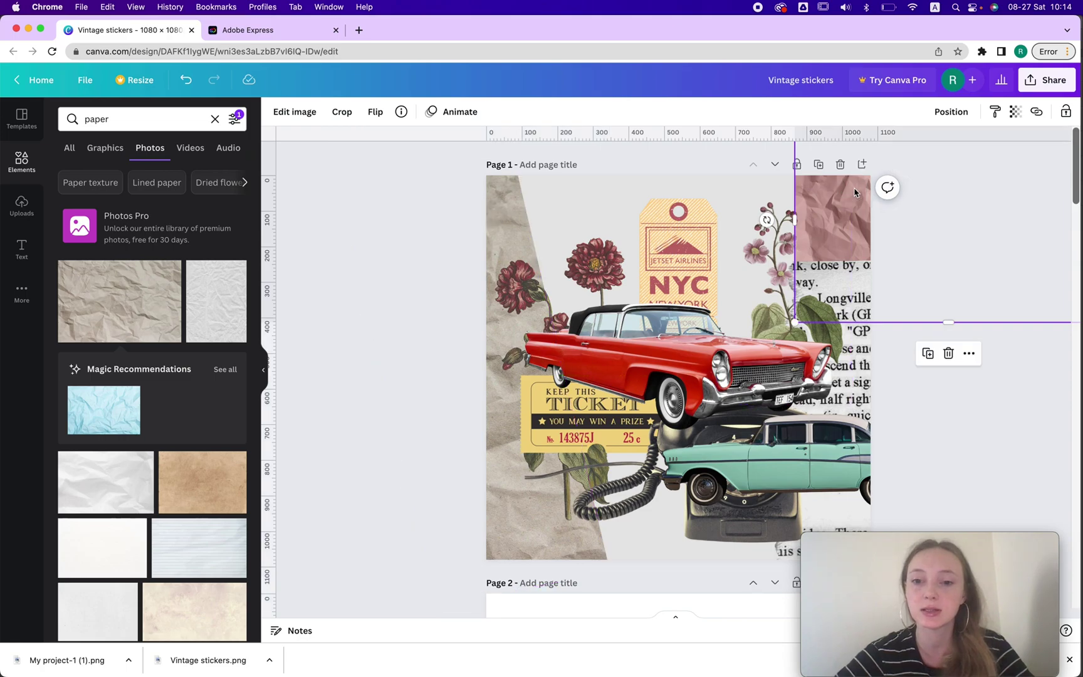
{"action": "left_click", "coordinate": [772, 431]}
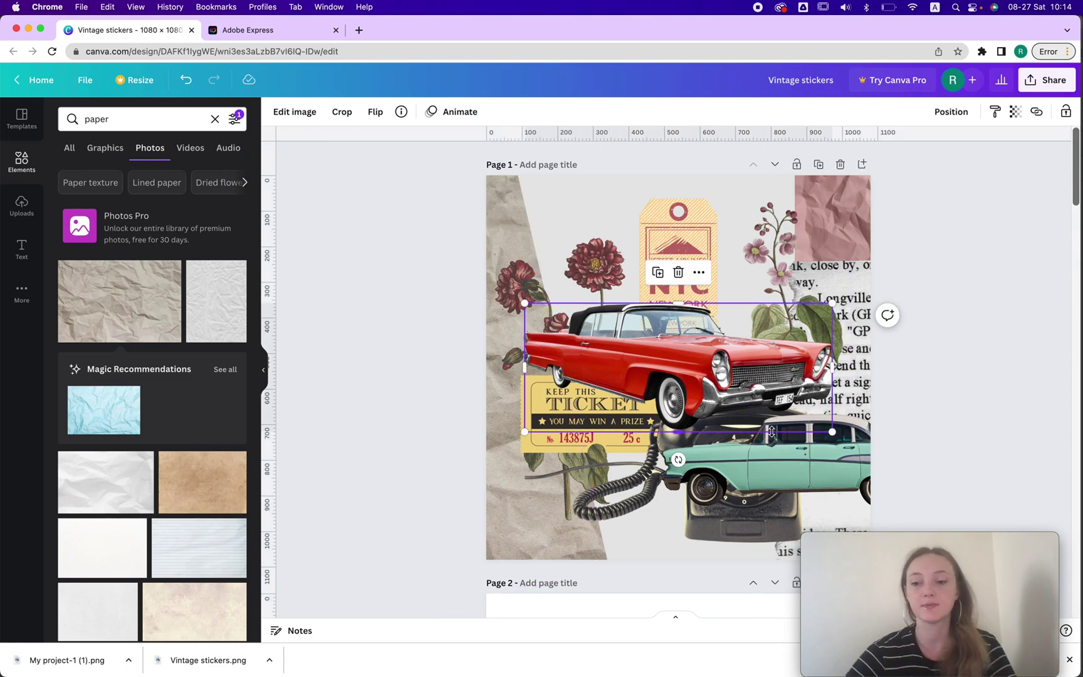
{"action": "key", "text": "Delete"}
{"action": "left_click", "coordinate": [772, 439]}
{"action": "key", "text": "Delete"}
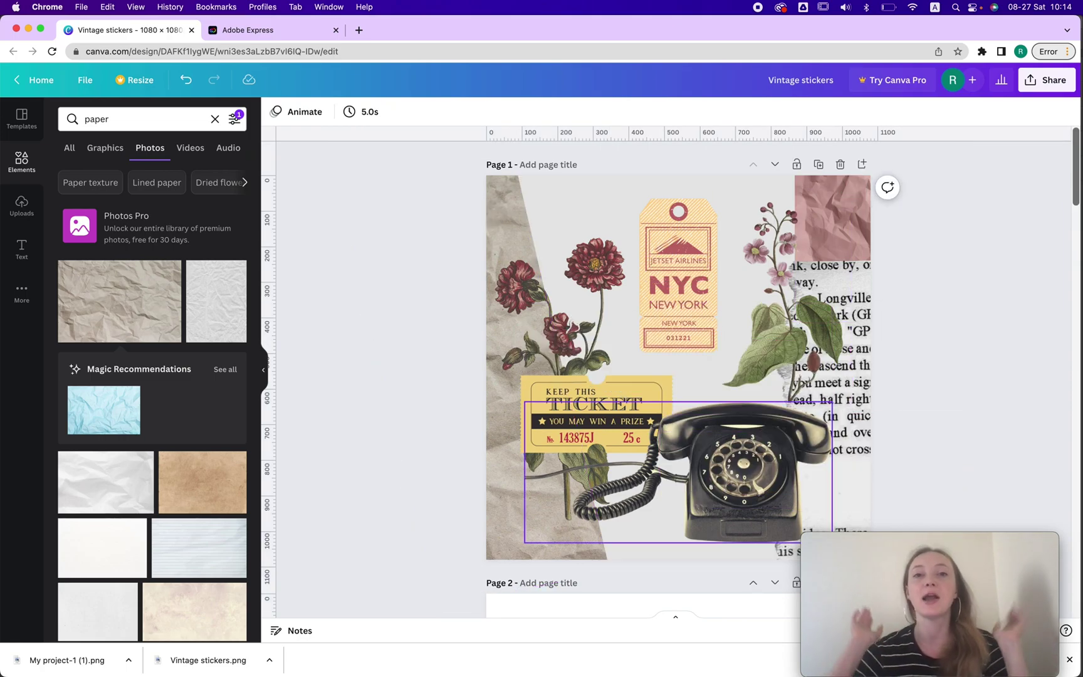